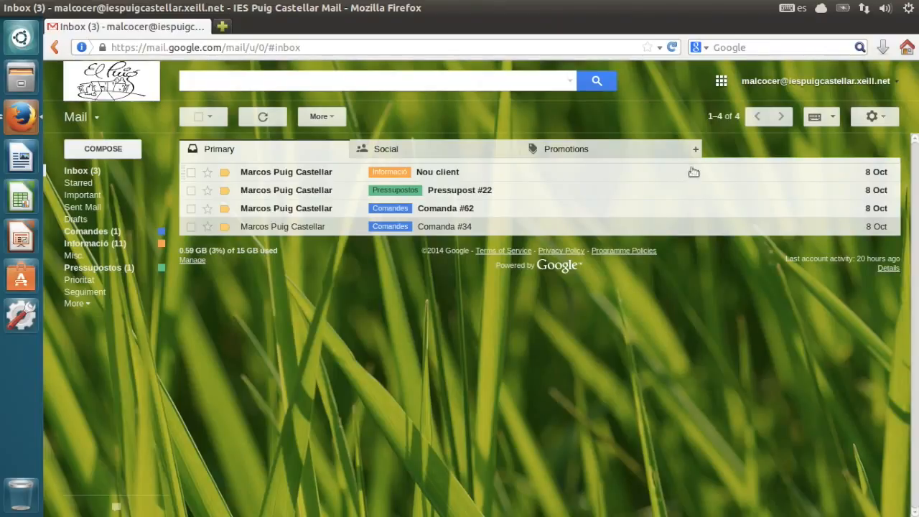
- Switch to Google Drive and save English (United Kingdom) as its display language
left_click(721, 80)
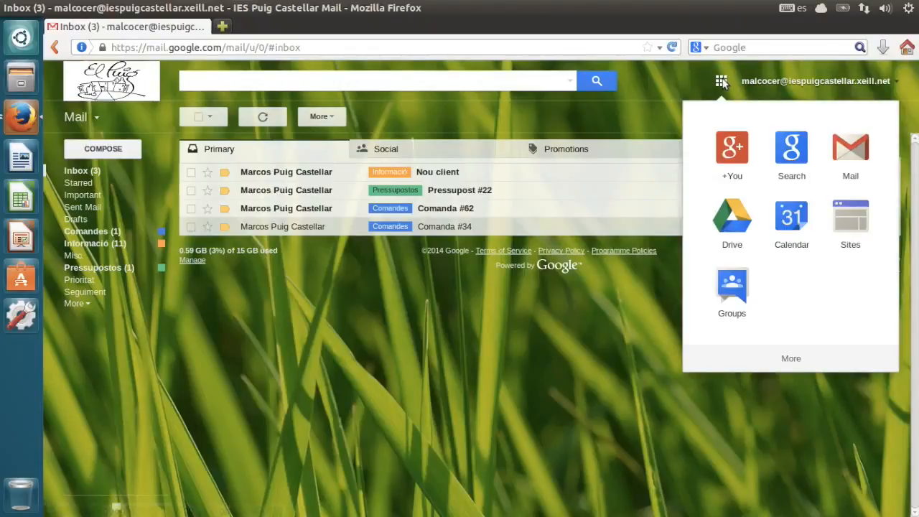
left_click(731, 230)
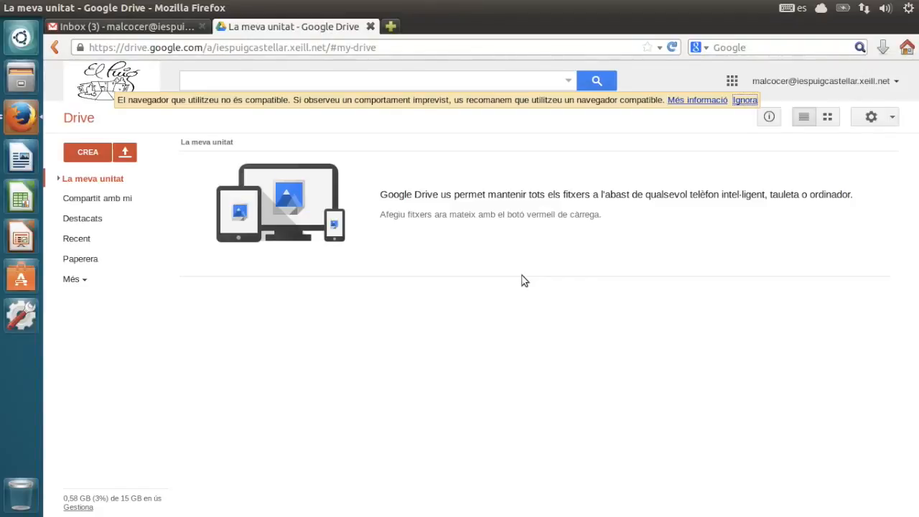
left_click(890, 120)
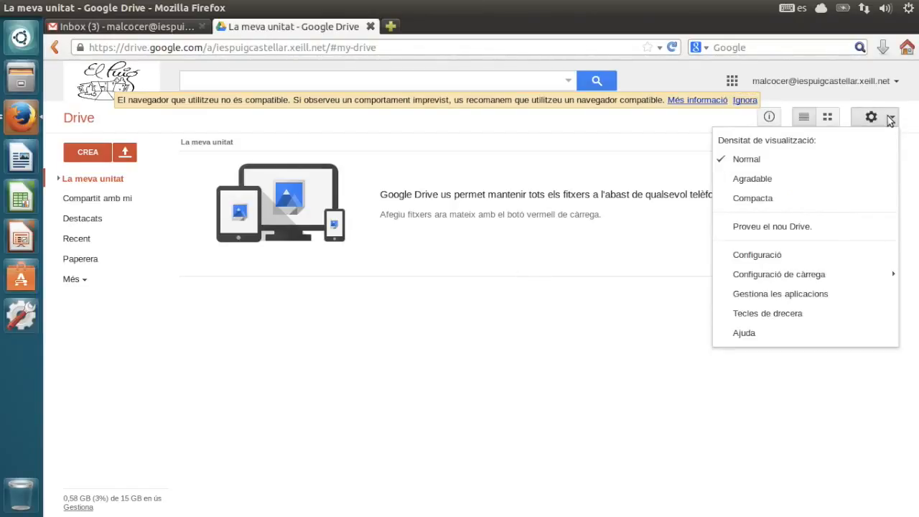
left_click(800, 263)
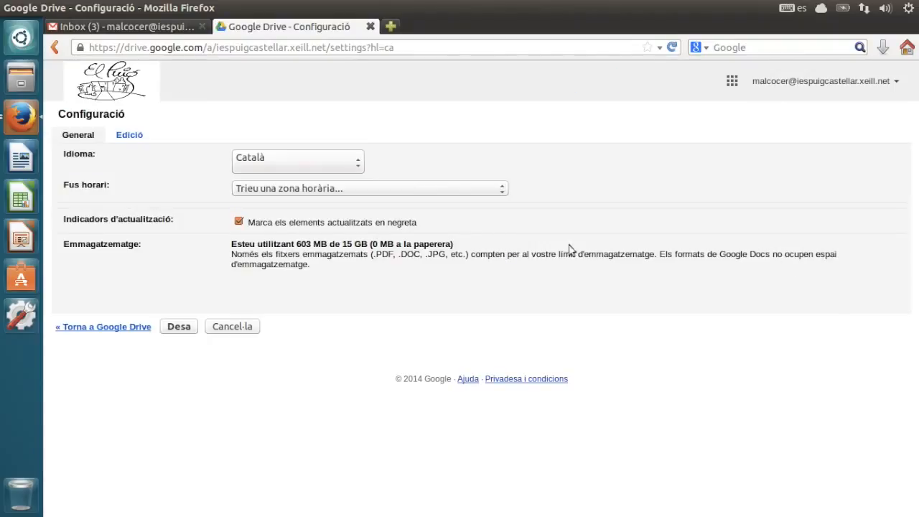
left_click(337, 159)
left_click(302, 284)
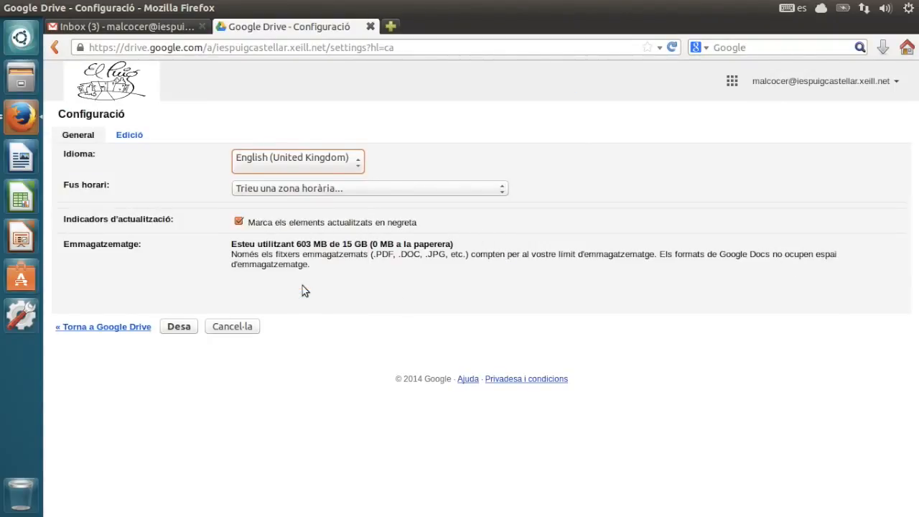
left_click(180, 327)
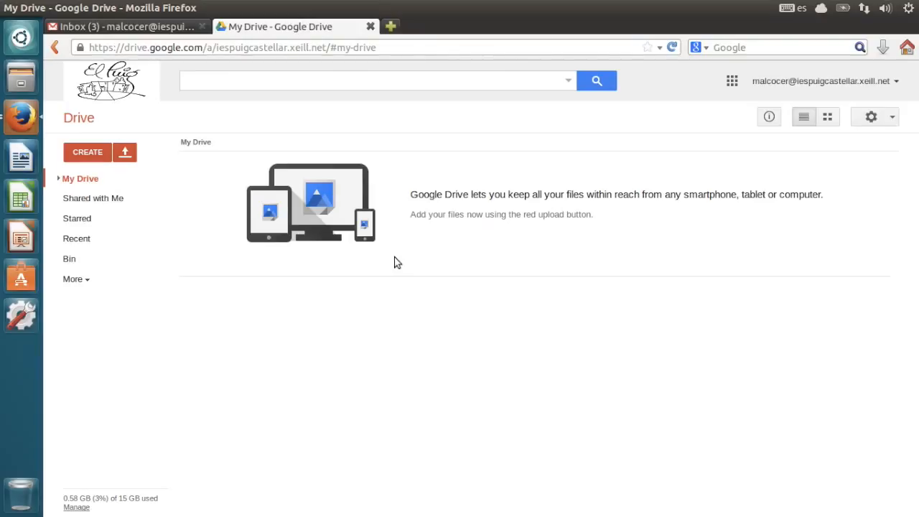
- Create a folder named Compres in My Drive
left_click(89, 156)
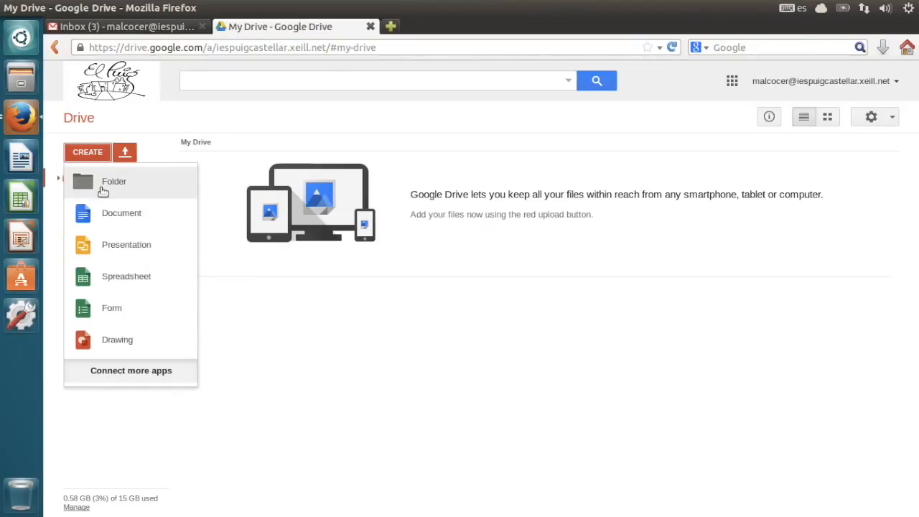
left_click(107, 183)
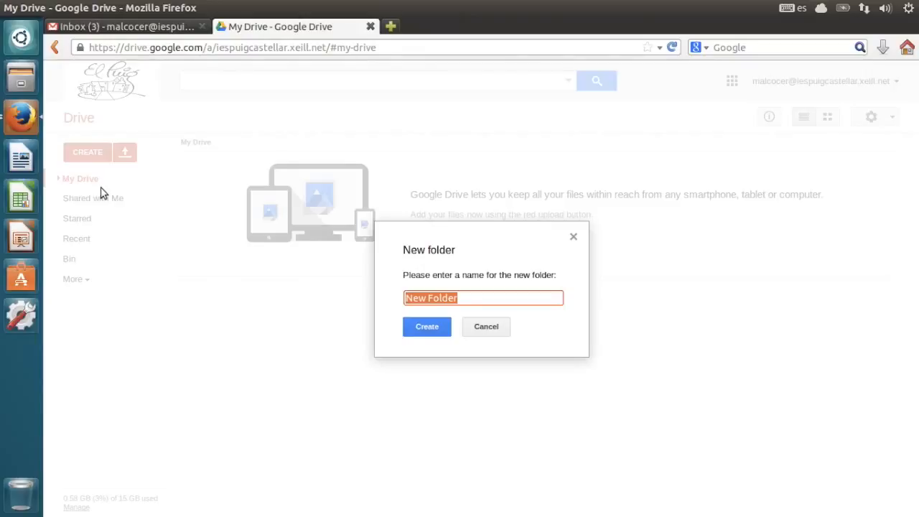
type("Compres")
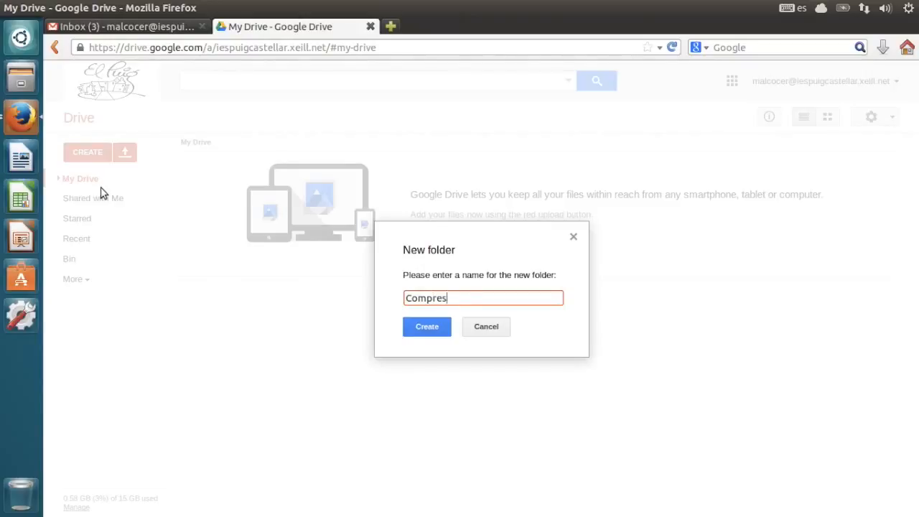
key("Return")
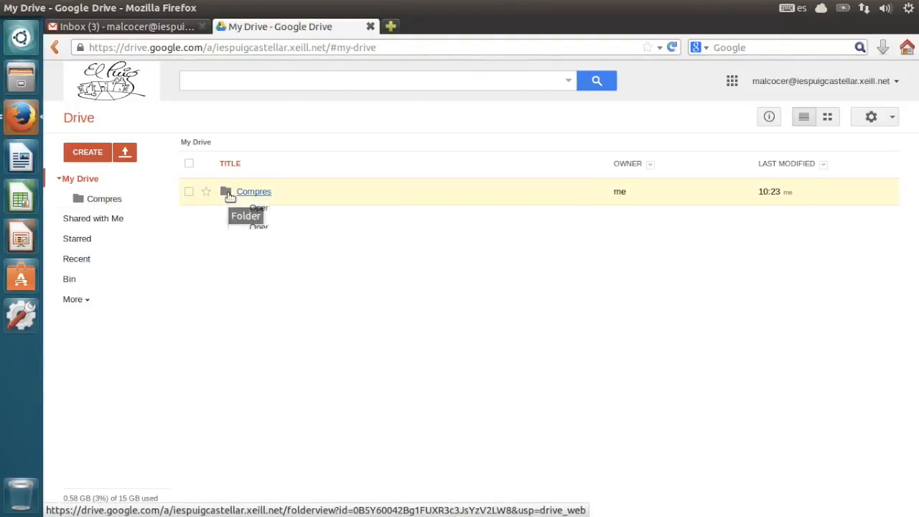
- Change the colour of the Compres folder to the green shade Asparagus and deselect the folder
right_click(228, 196)
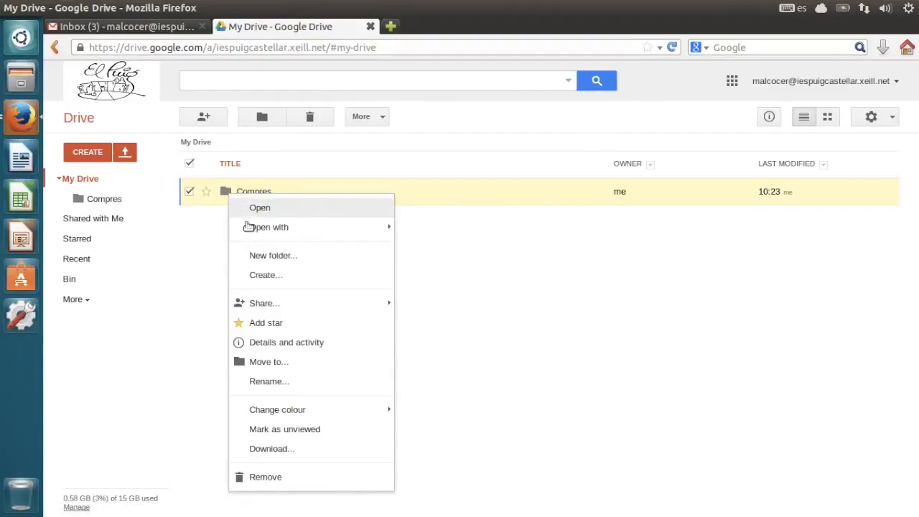
mouse_move(307, 410)
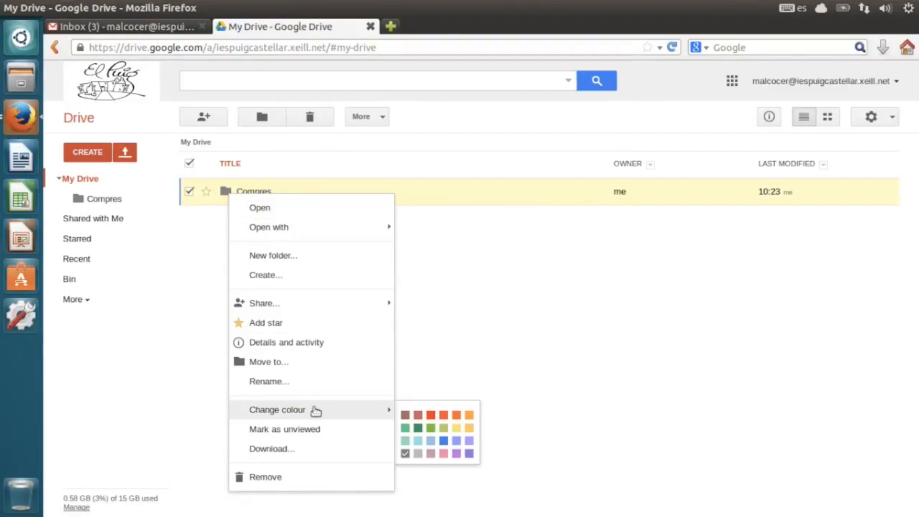
left_click(430, 430)
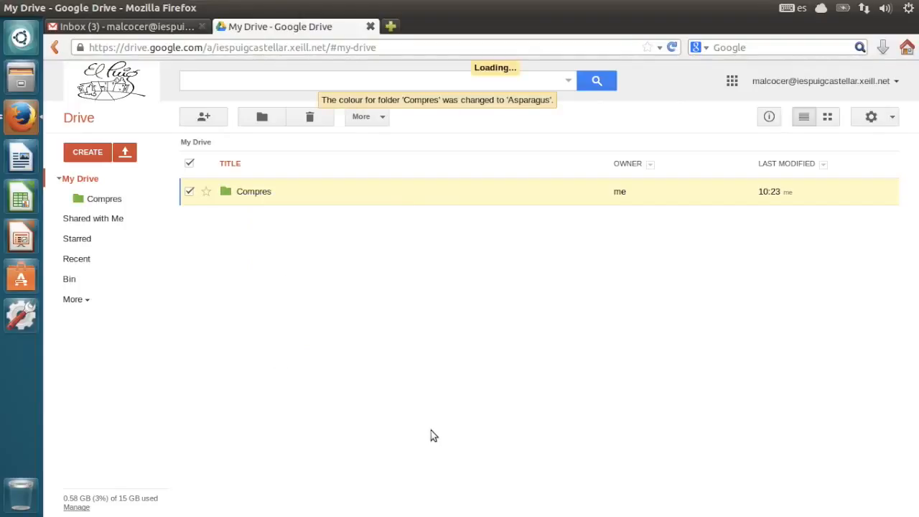
left_click(188, 191)
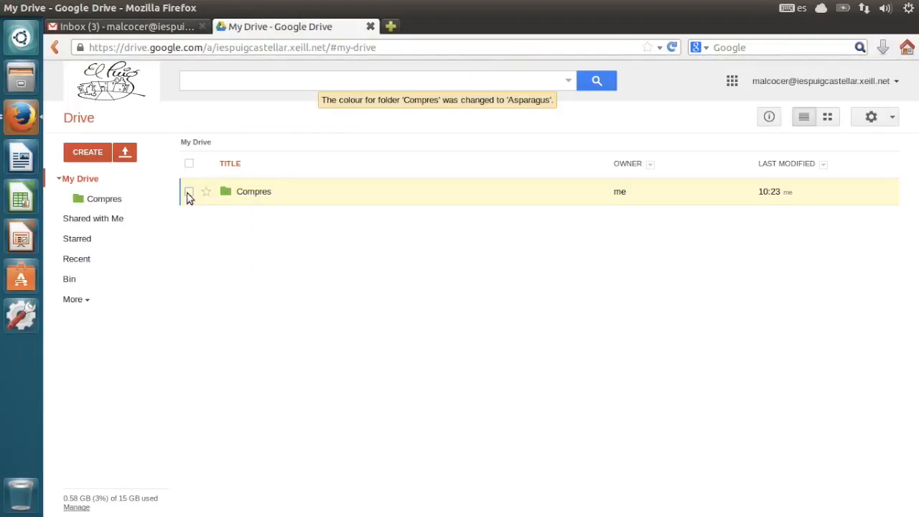
- Create a second folder named RRHH in My Drive
left_click(81, 152)
left_click(90, 181)
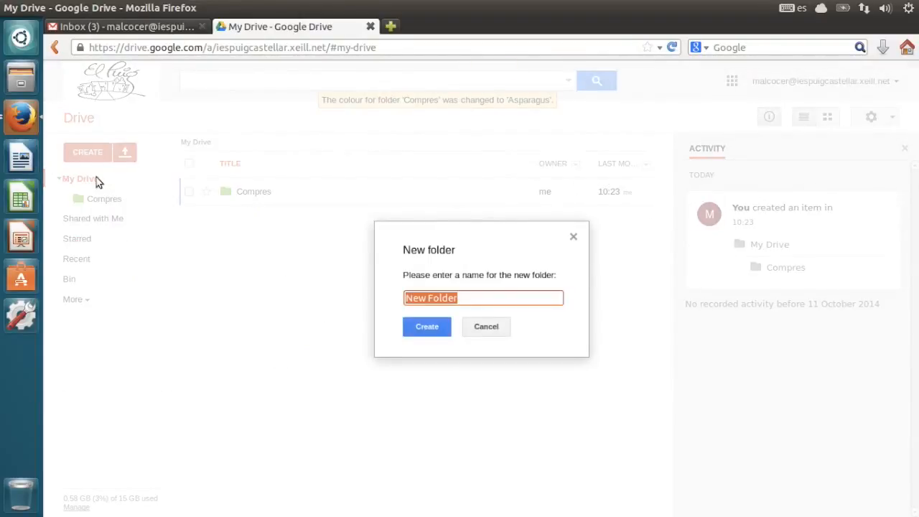
type("RRHH")
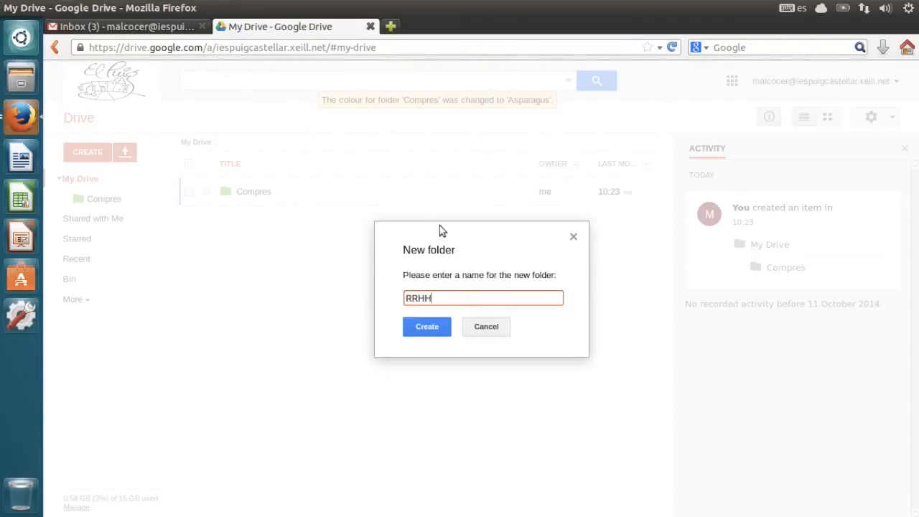
key("Return")
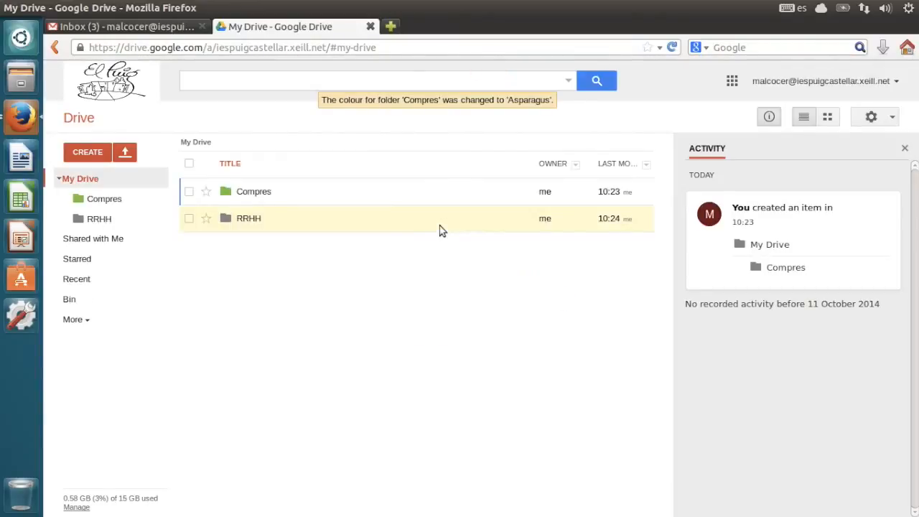
- Change the colour of the RRHH folder to the orange shade Autumn leaves and deselect the folder
right_click(253, 224)
mouse_move(294, 435)
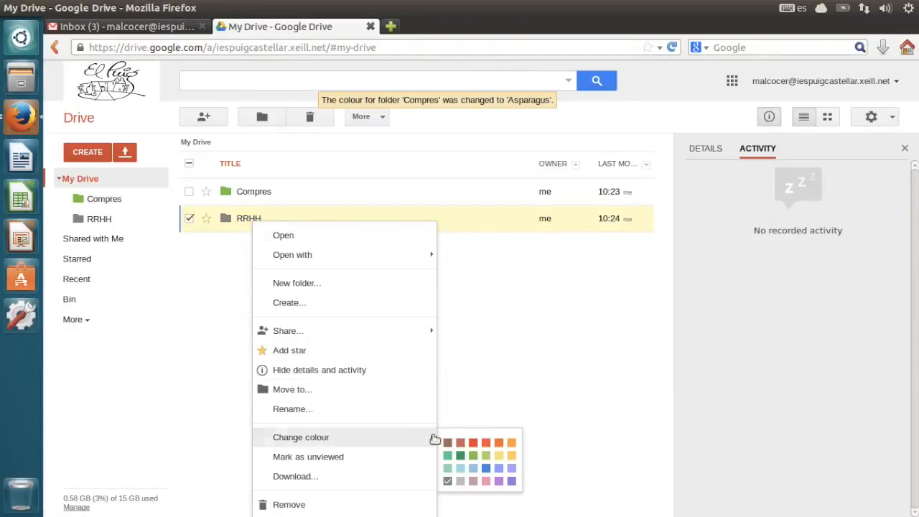
left_click(511, 443)
left_click(188, 218)
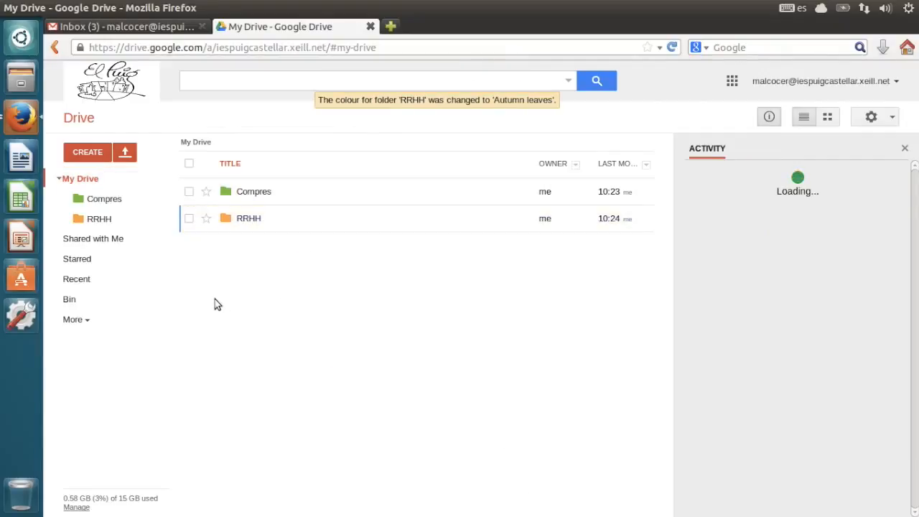
- Create a new text document, dismiss the install and browser notices, and write "Hola, què tal?" in it
left_click(94, 155)
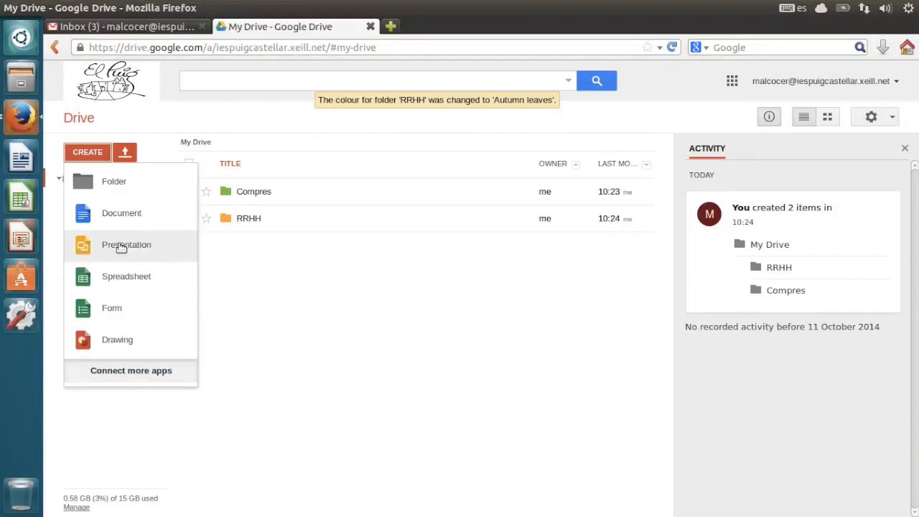
left_click(144, 215)
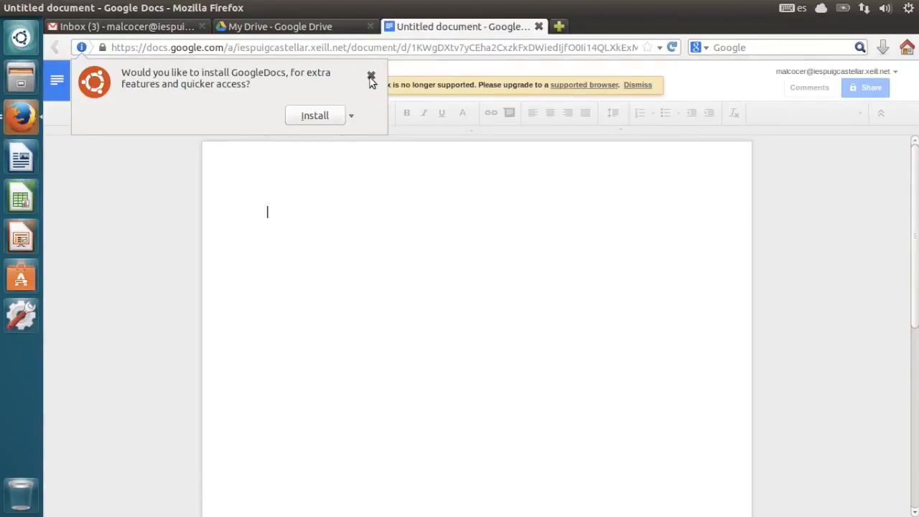
left_click(371, 76)
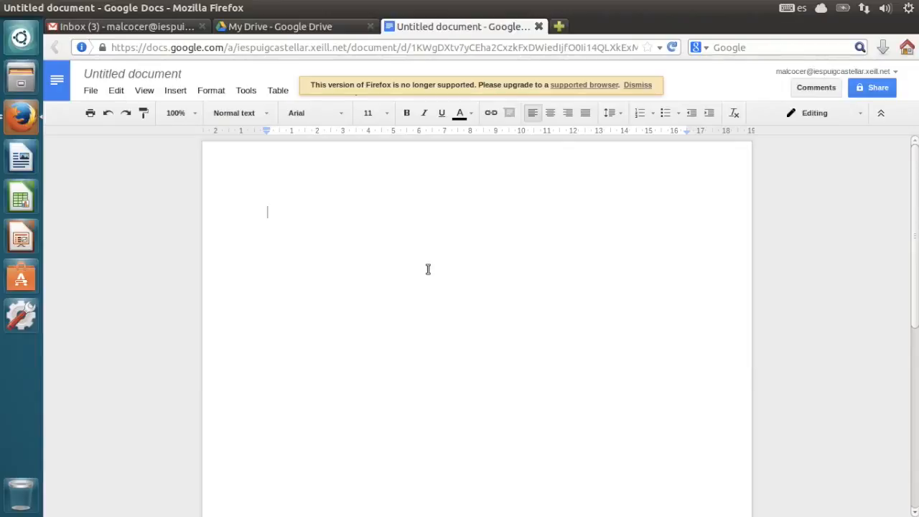
left_click(637, 84)
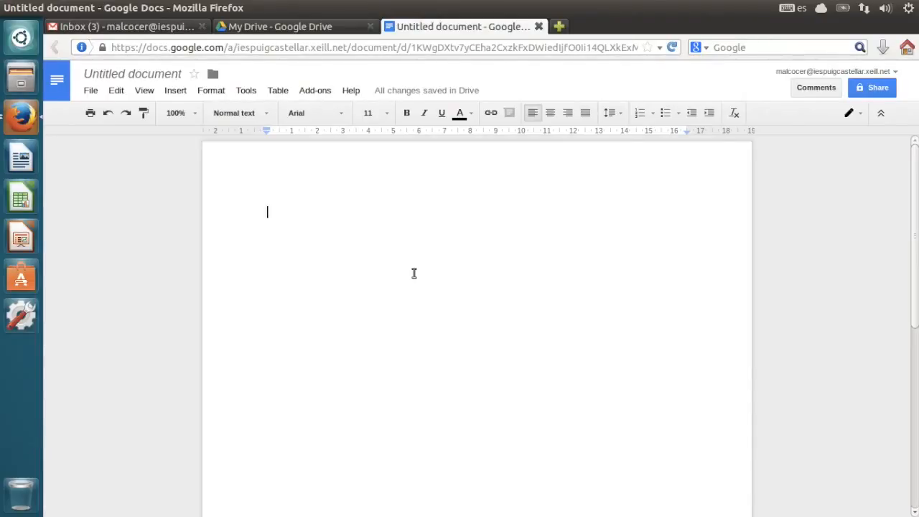
type("Hola, què tal?")
- Format the word "Hola" in bold Courier New at size 30
left_click_drag(269, 213, 287, 213)
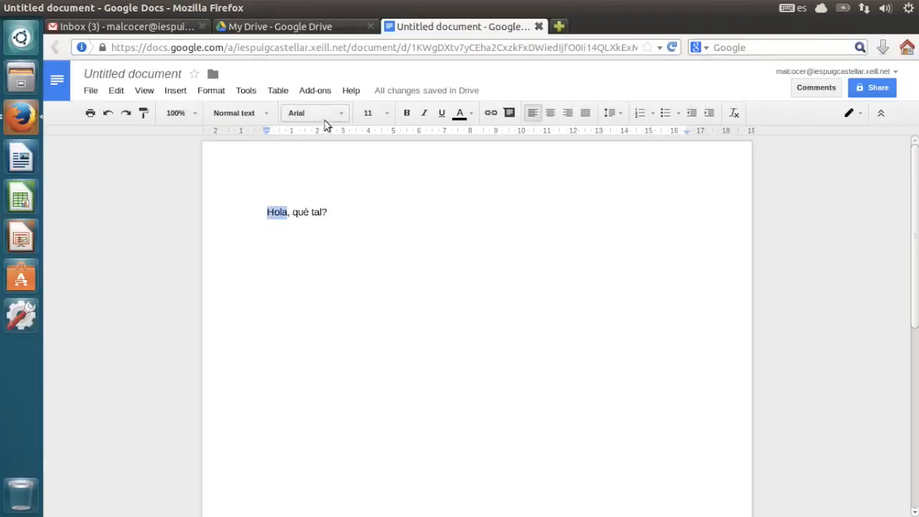
left_click(324, 120)
left_click(319, 175)
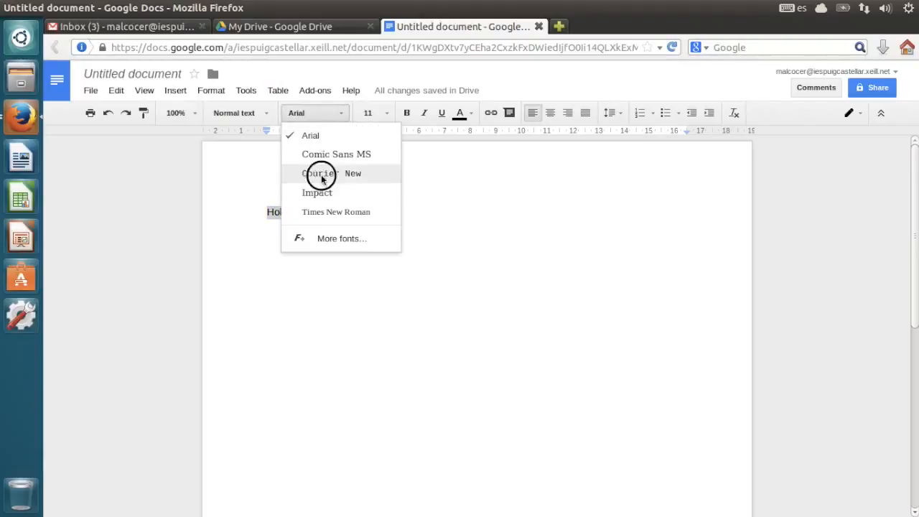
left_click(368, 114)
left_click(378, 283)
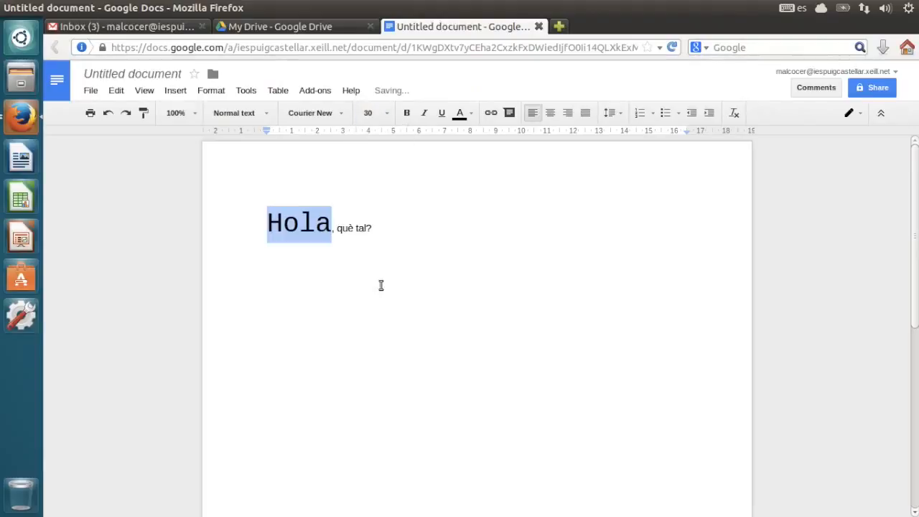
left_click(407, 114)
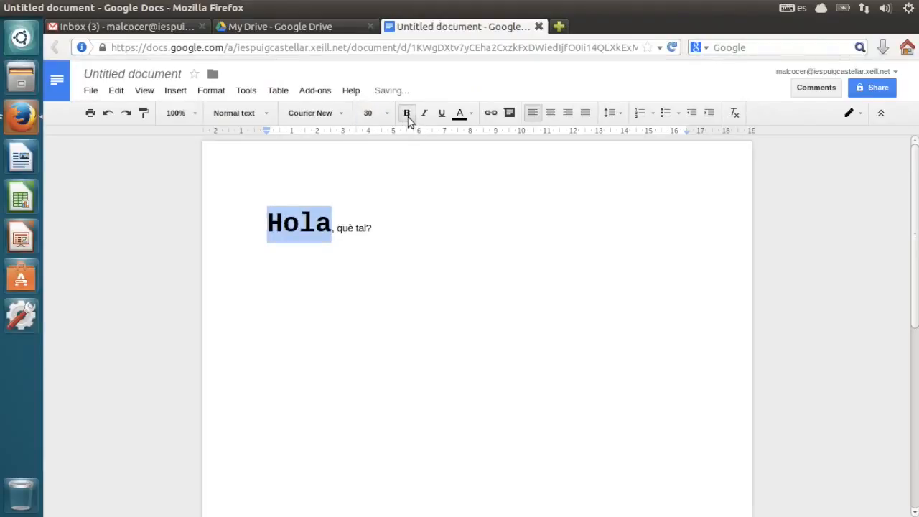
- Turn the "Hola, què tal?" line into a bulleted list item and insert a 4 x 4 table below it
left_click(662, 117)
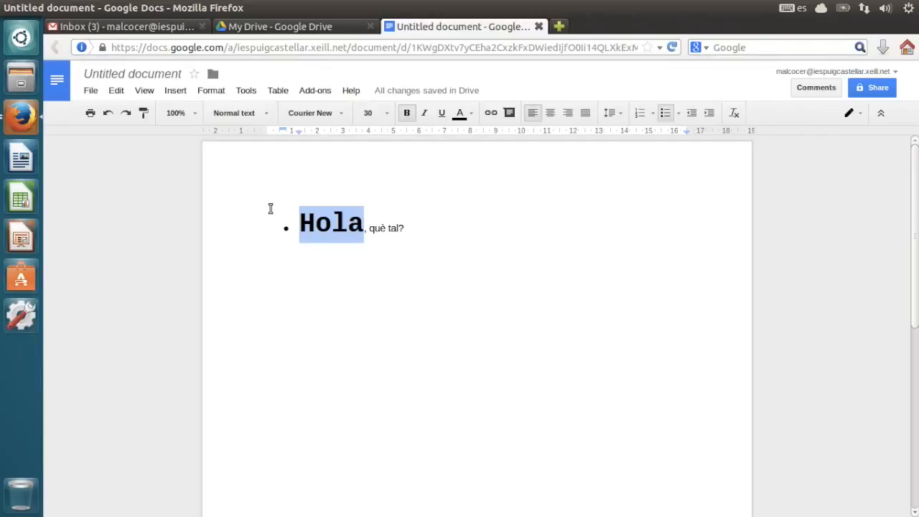
left_click(486, 259)
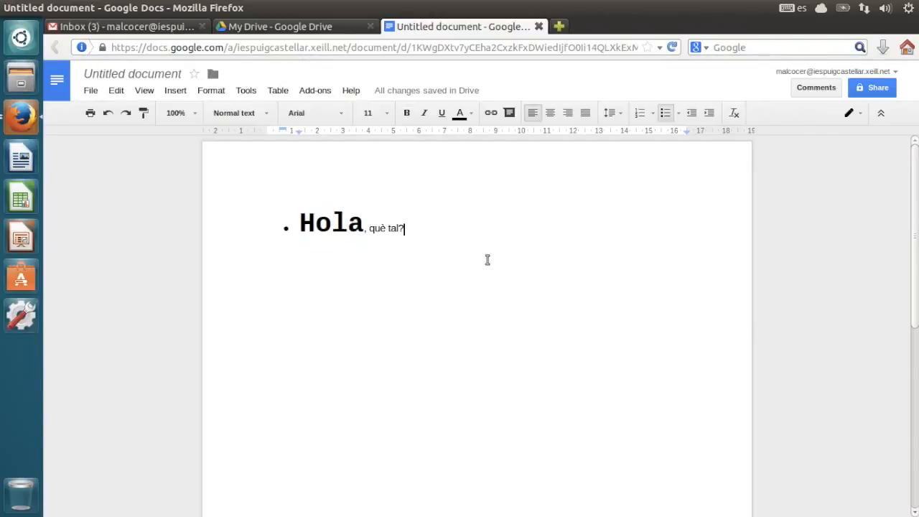
key("Return")
key("Return")
left_click(278, 91)
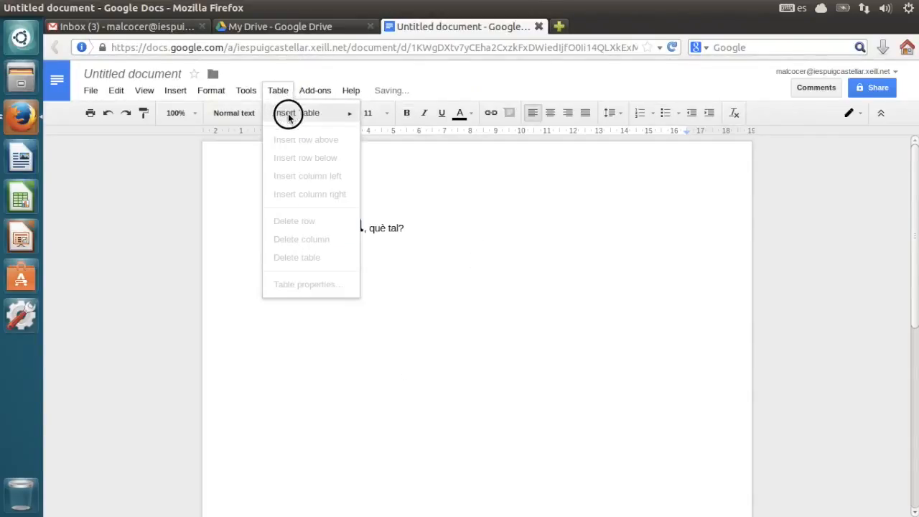
mouse_move(352, 115)
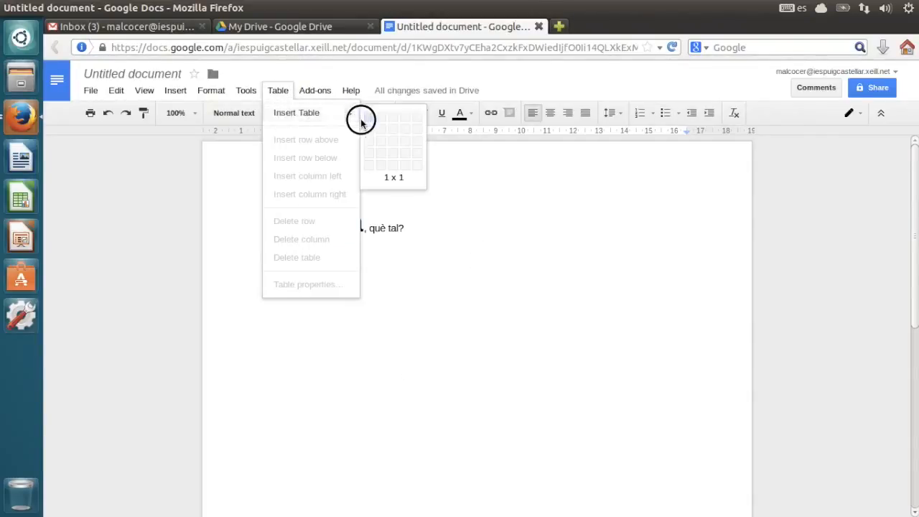
left_click(406, 160)
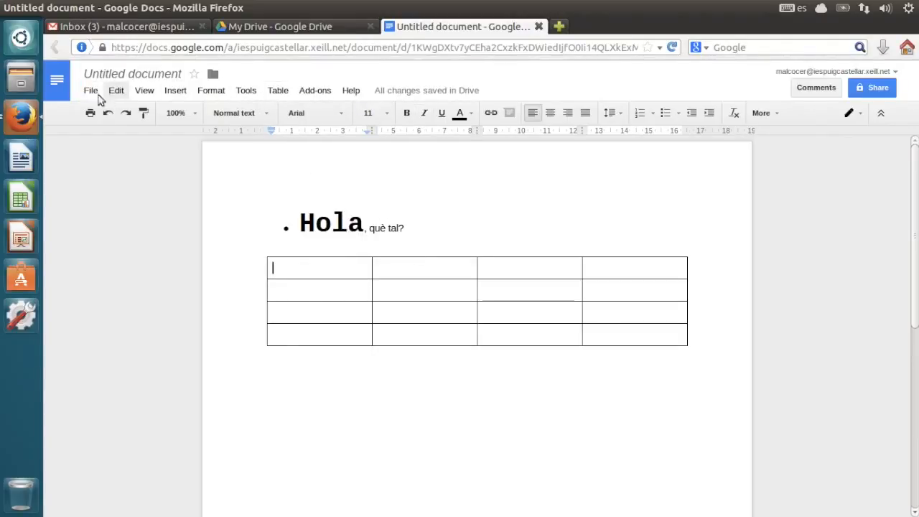
- Rename the document as Prova
left_click(88, 92)
left_click(118, 176)
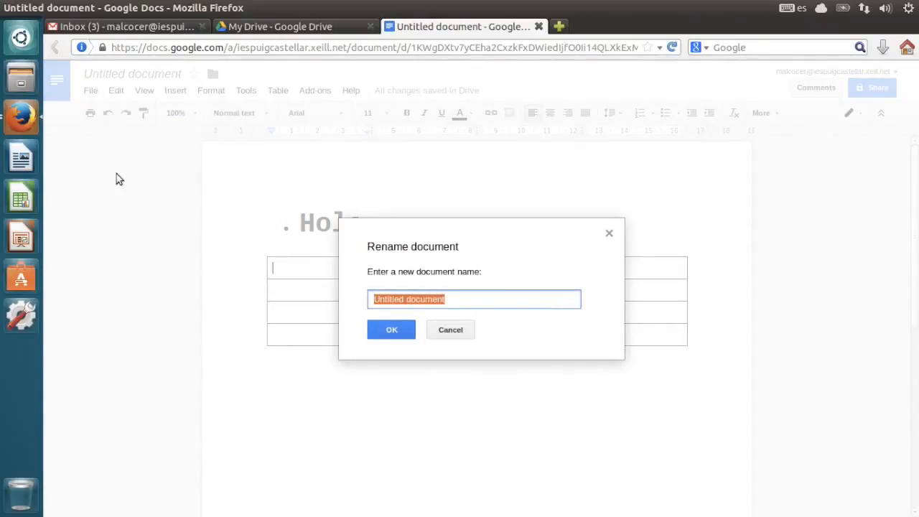
type("Proa")
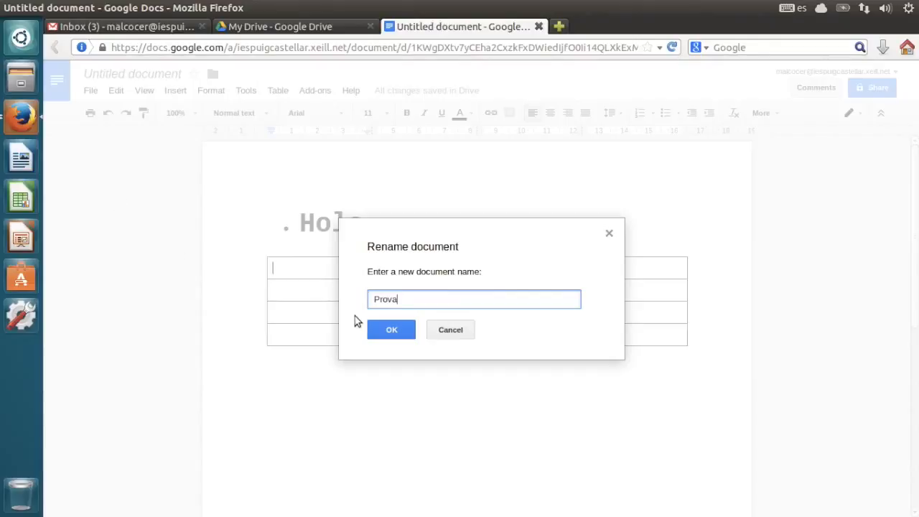
left_click(391, 329)
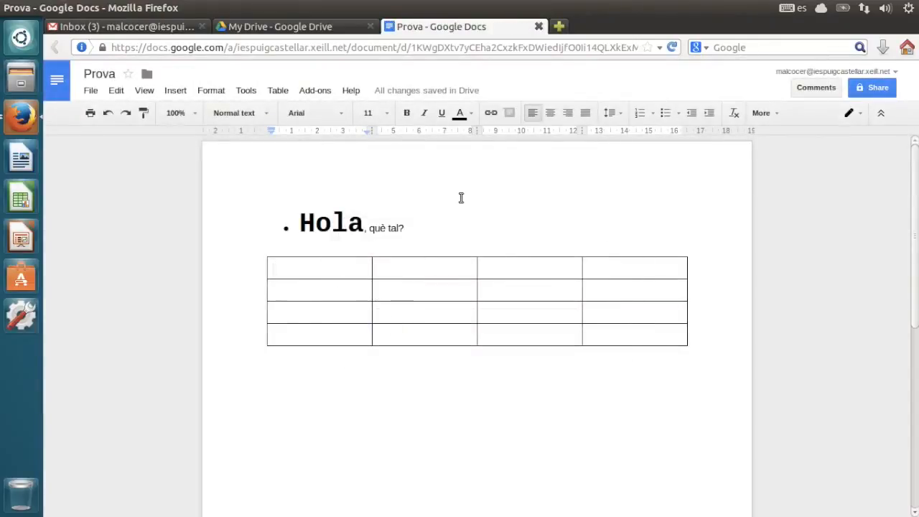
- Close the Prova document, move it into the Compres folder in My Drive, and open that folder
left_click(543, 28)
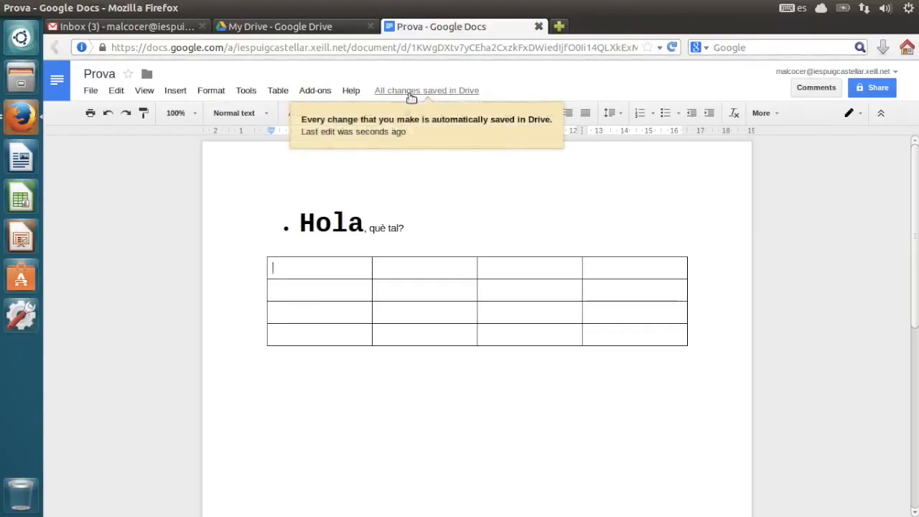
left_click(538, 27)
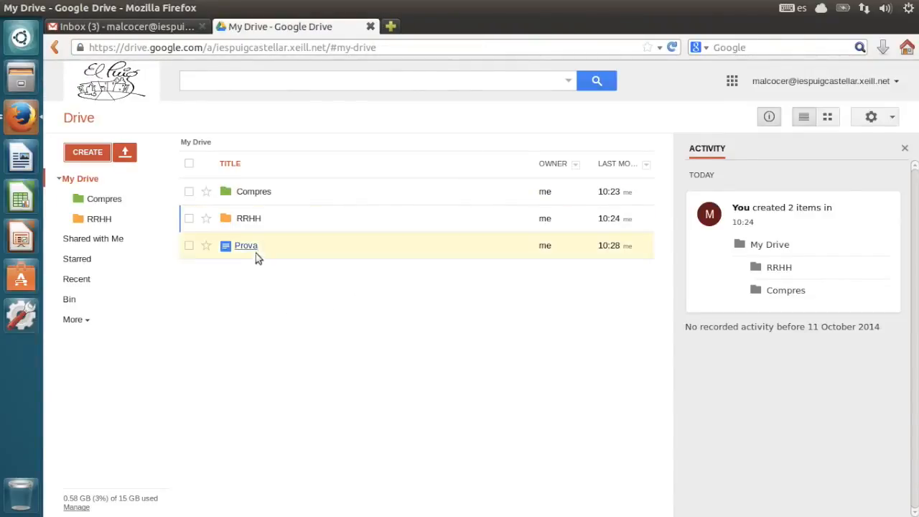
left_click_drag(256, 255, 258, 201)
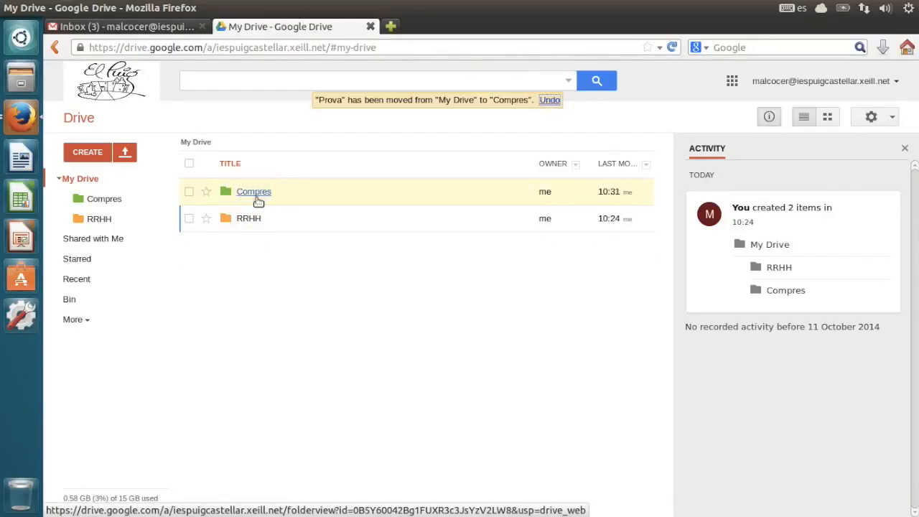
left_click(257, 200)
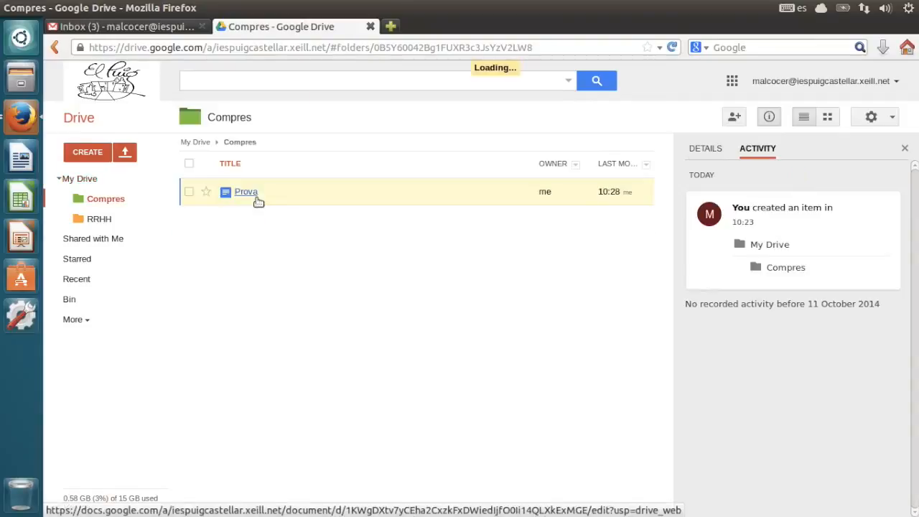
- Add Prova to the RRHH folder as well while keeping it in Compres
left_click(190, 193)
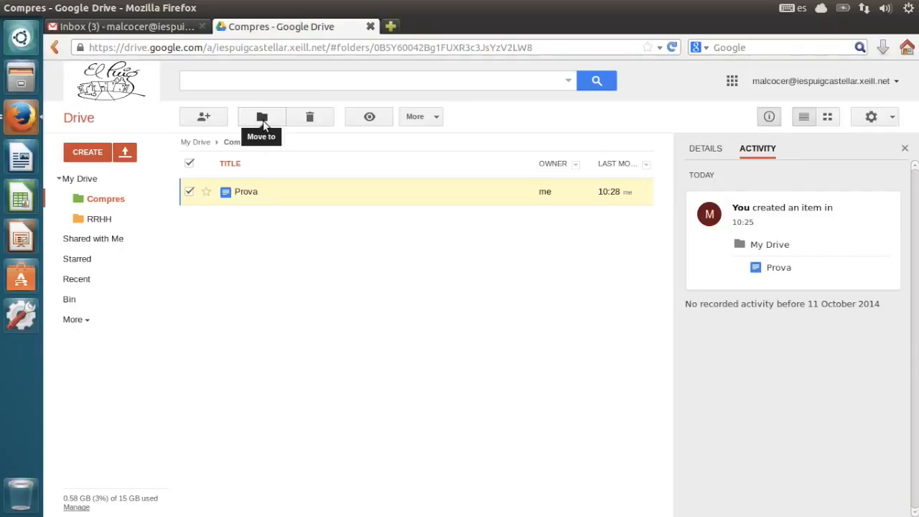
left_click(266, 120)
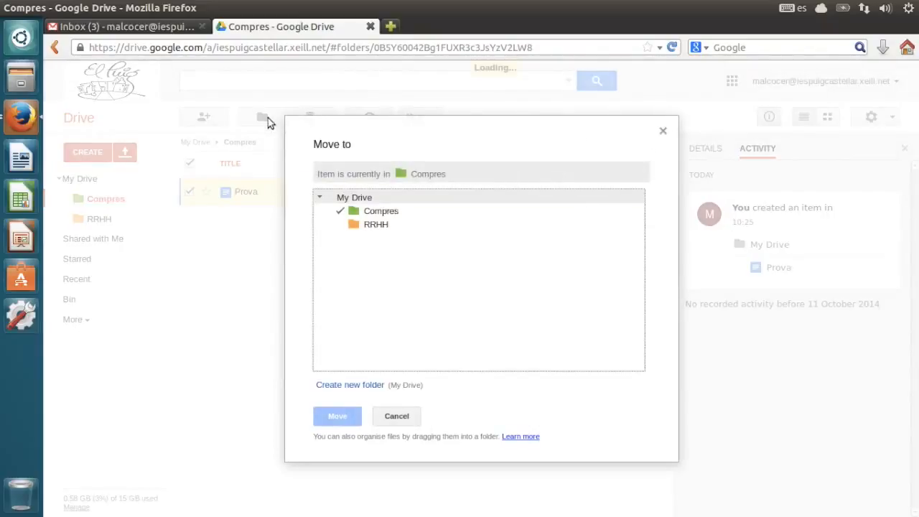
left_click(343, 225)
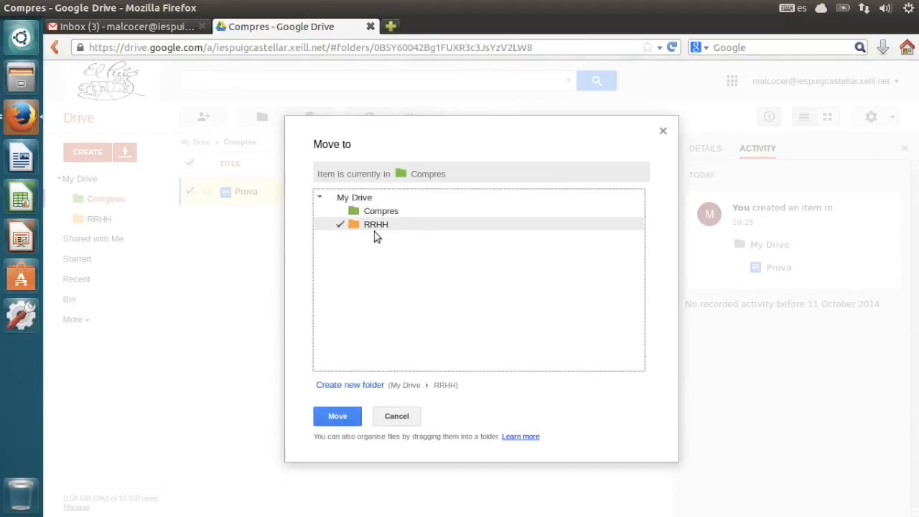
left_click(343, 214)
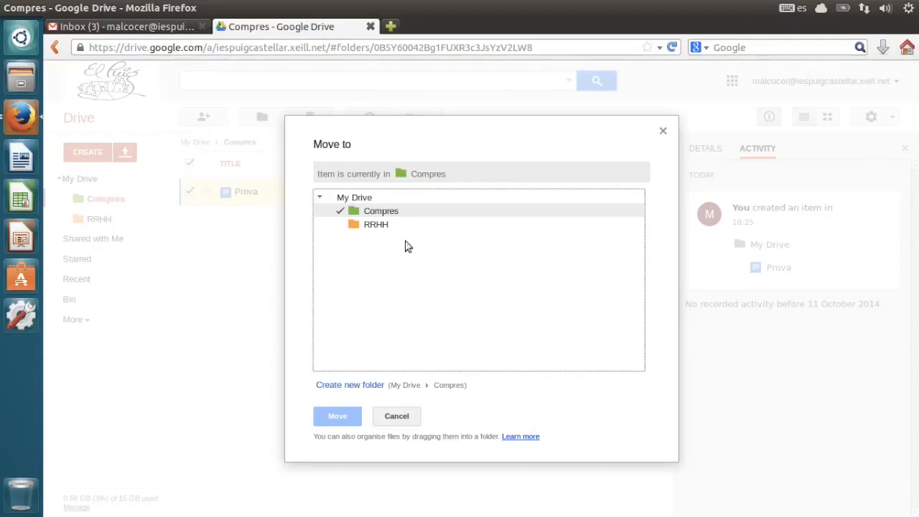
left_click(343, 227)
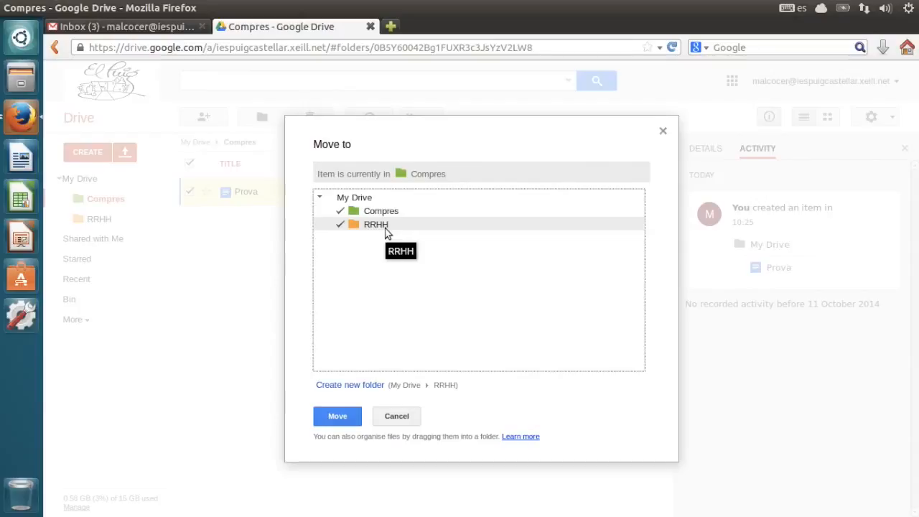
left_click(344, 418)
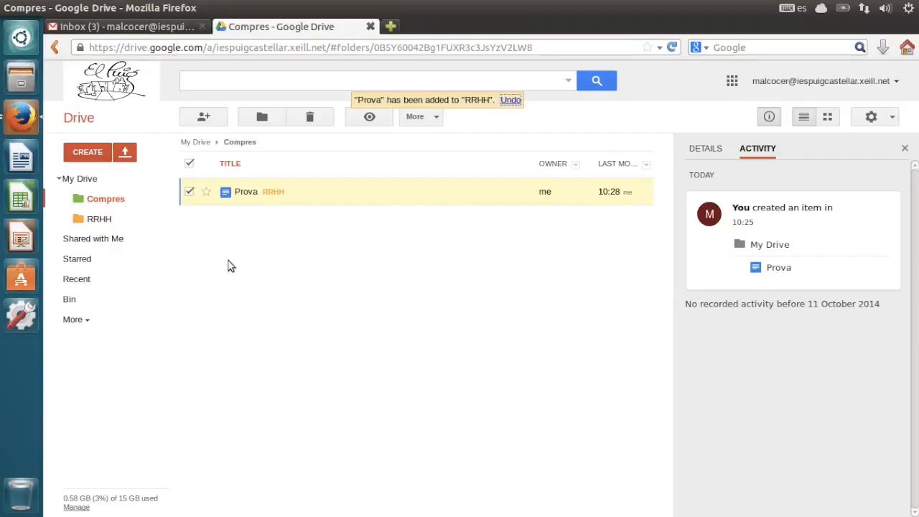
- Open the Prova document from the RRHH folder and again from the Compres folder
left_click(100, 220)
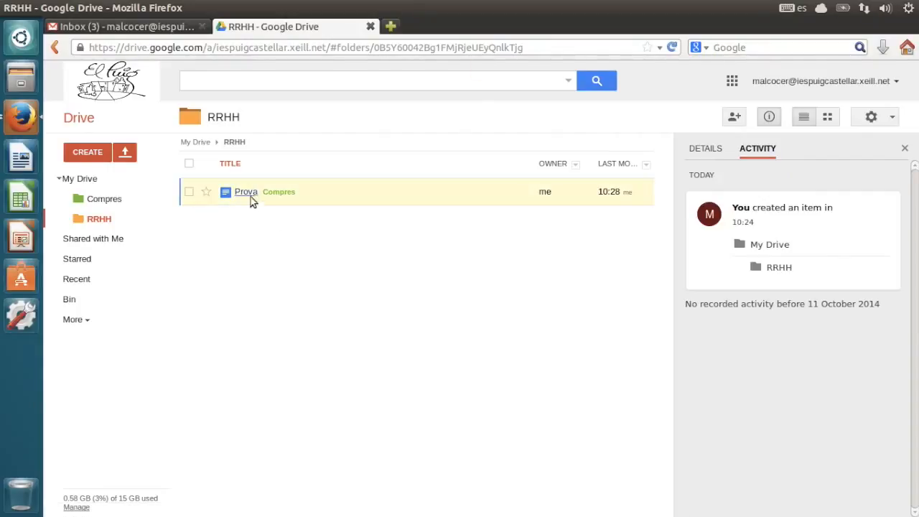
left_click(242, 193)
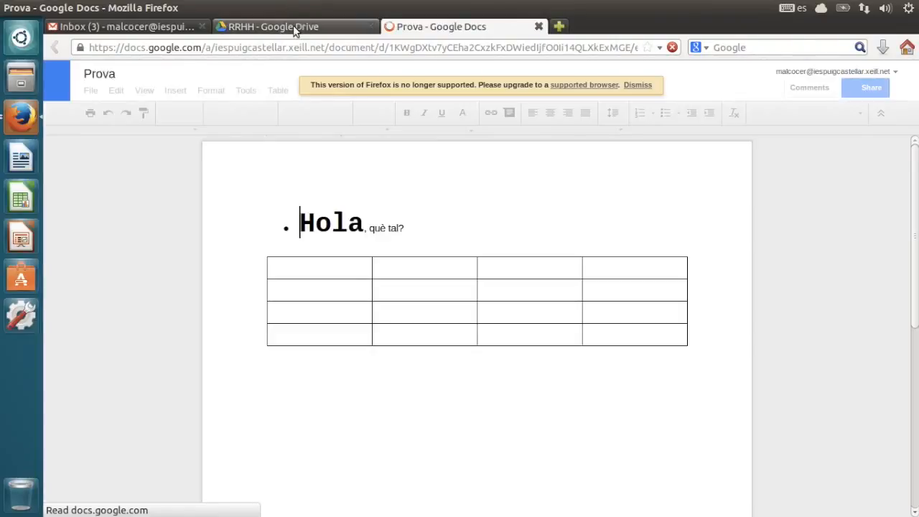
left_click(293, 26)
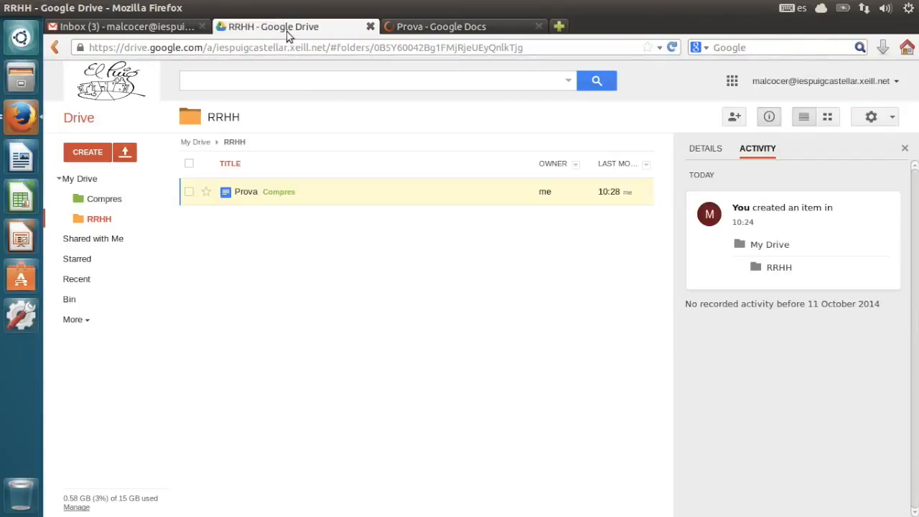
left_click(116, 203)
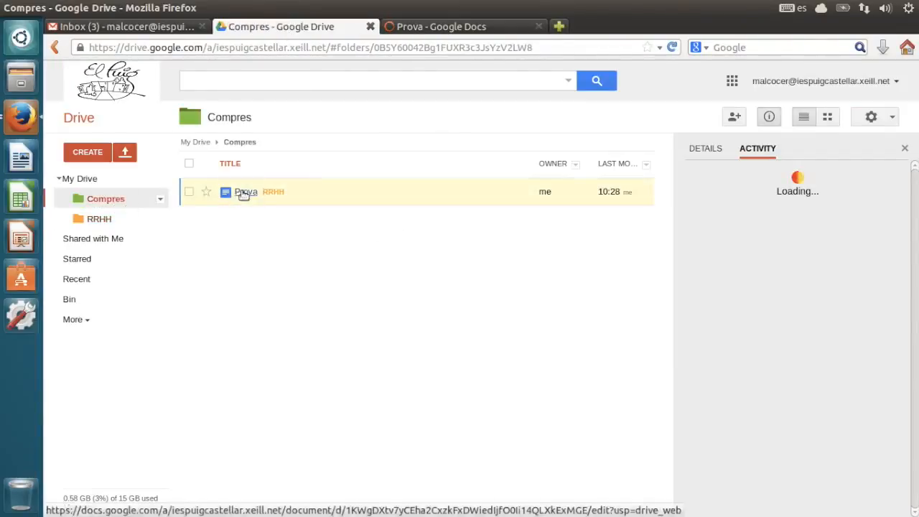
left_click(245, 192)
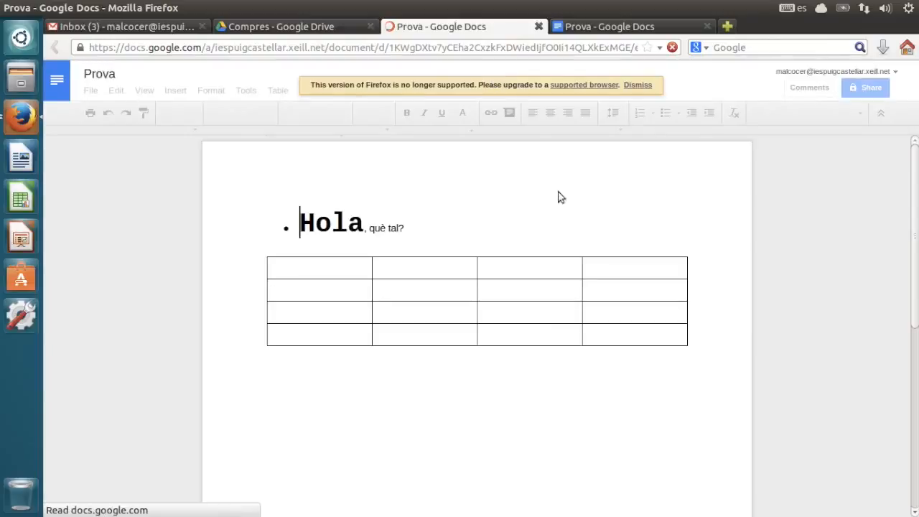
- Append "fefneo" after "què tal?" in Prova, check the edit in the other open instance, and close both
left_click(488, 227)
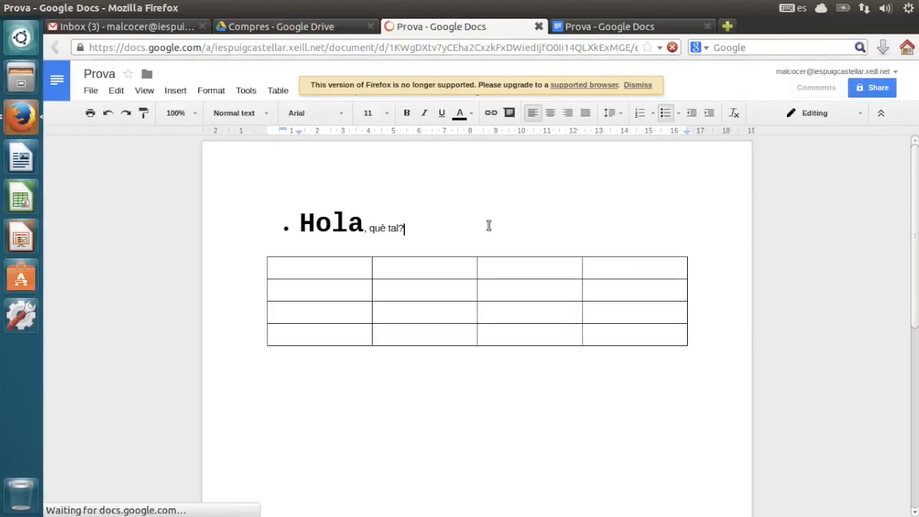
type("fefneo")
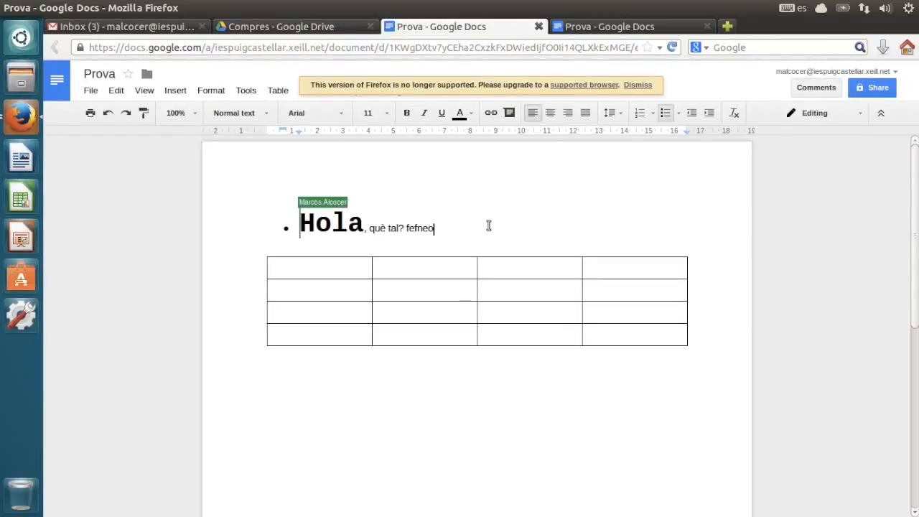
left_click(610, 26)
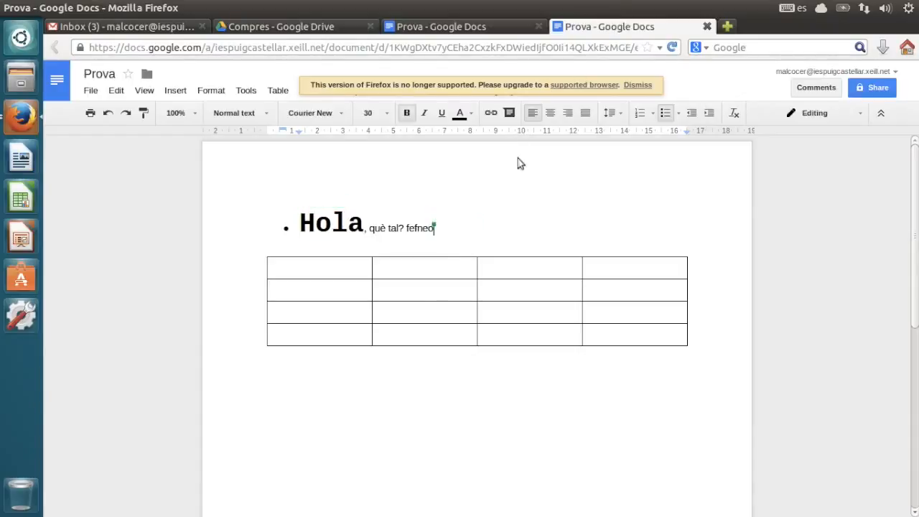
left_click(494, 33)
left_click(618, 26)
left_click(539, 26)
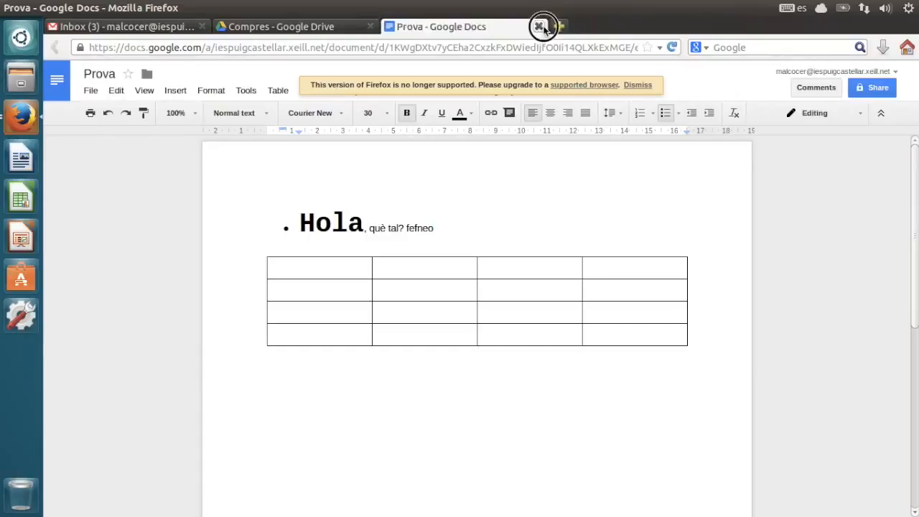
left_click(537, 26)
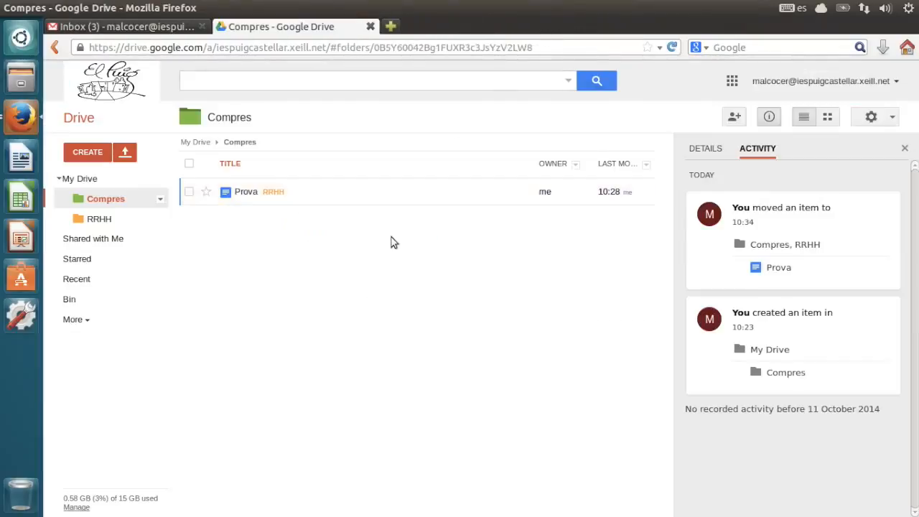
- Create a new spreadsheet in My Drive and dismiss the unsupported-browser notice
left_click(71, 179)
left_click(88, 152)
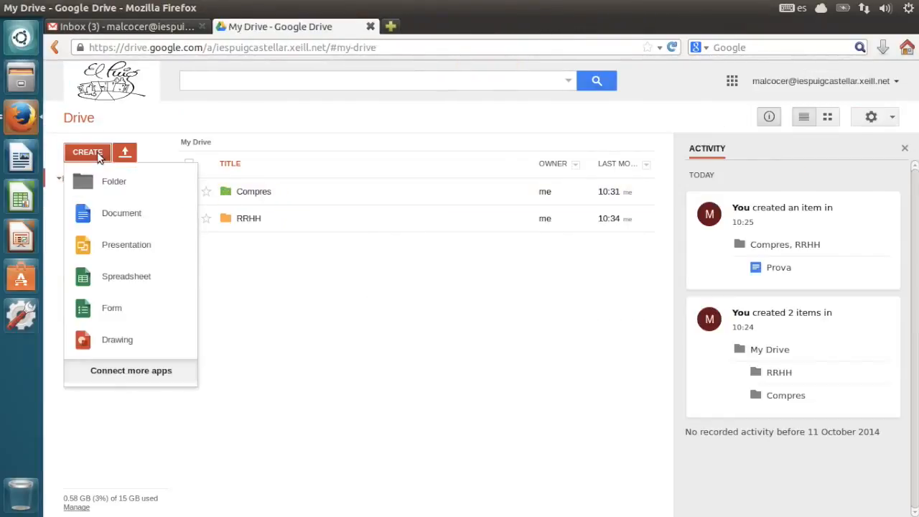
left_click(113, 279)
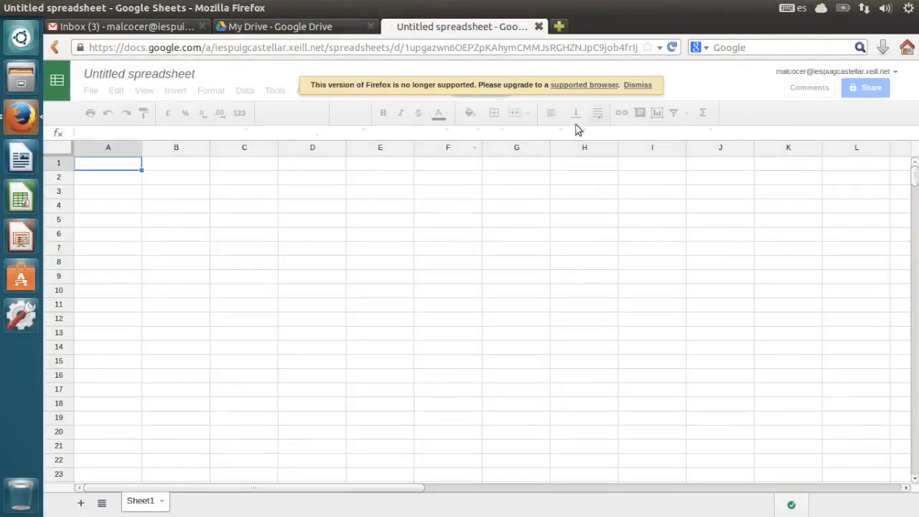
left_click(644, 87)
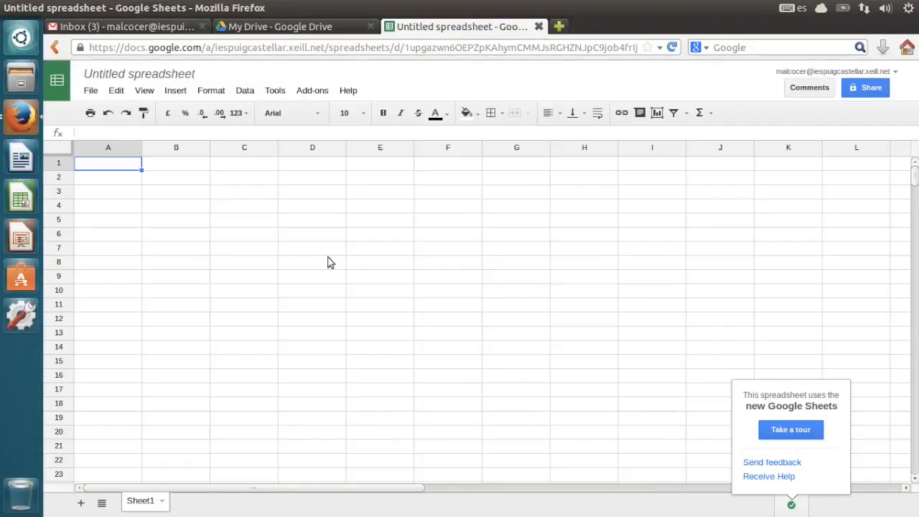
- Enter 2 in cells B3 and C3 and add the formula =sum(B3:C3) in D3
left_click(174, 193)
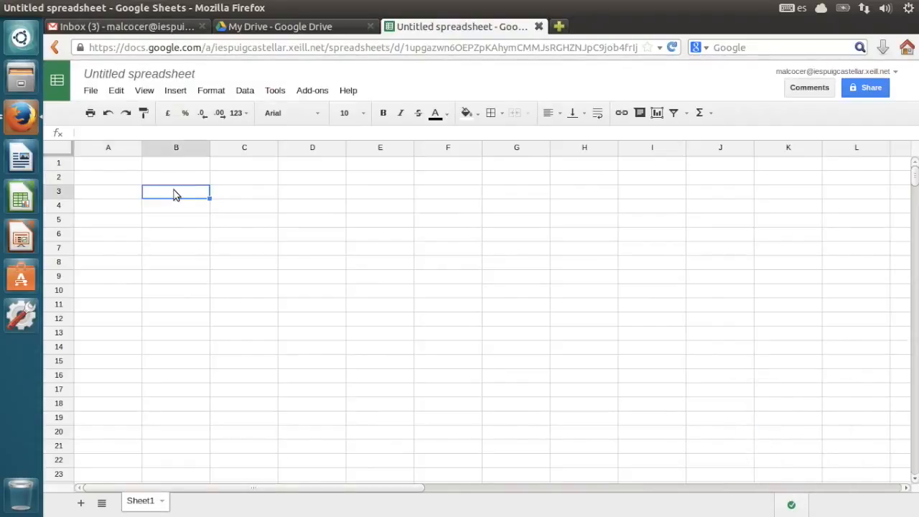
type("2")
key("Tab")
type("2")
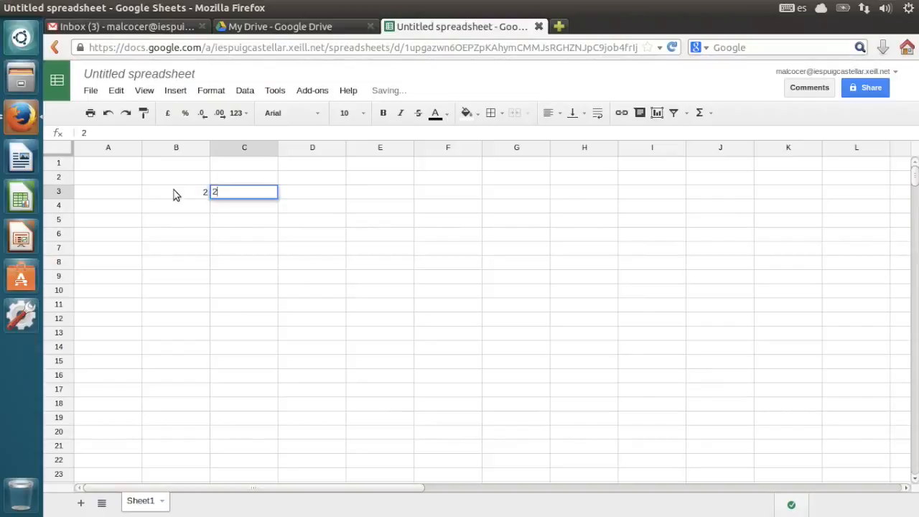
key("Tab")
type("=sum(")
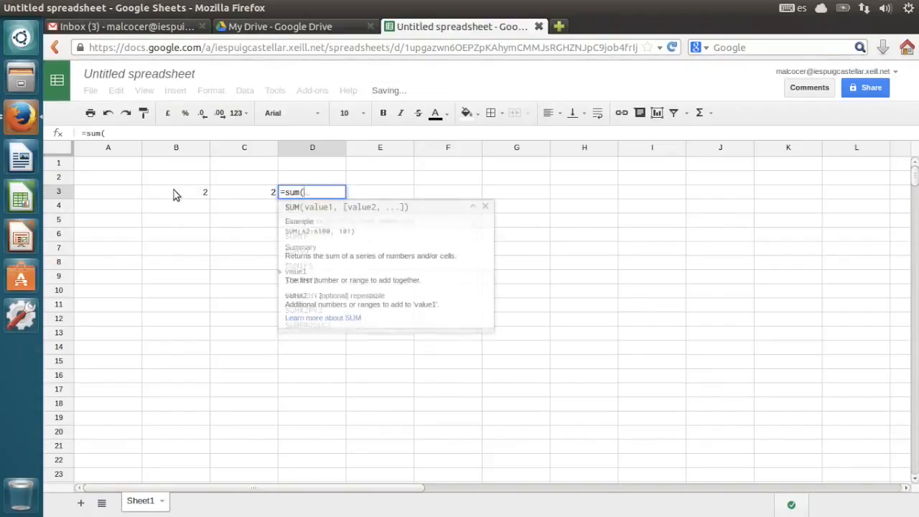
left_click_drag(203, 194, 239, 192)
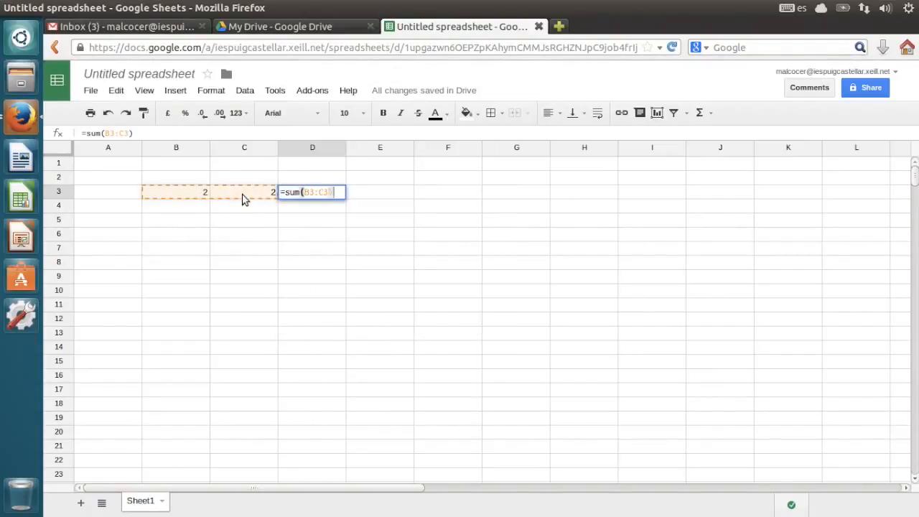
key("Return")
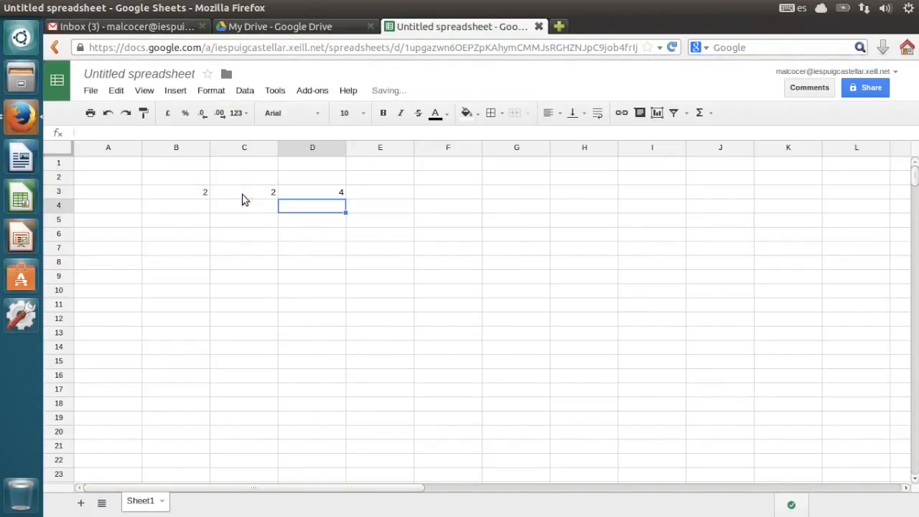
- Change the value of cell B3 to 5
left_click(199, 200)
type("5")
left_click(202, 222)
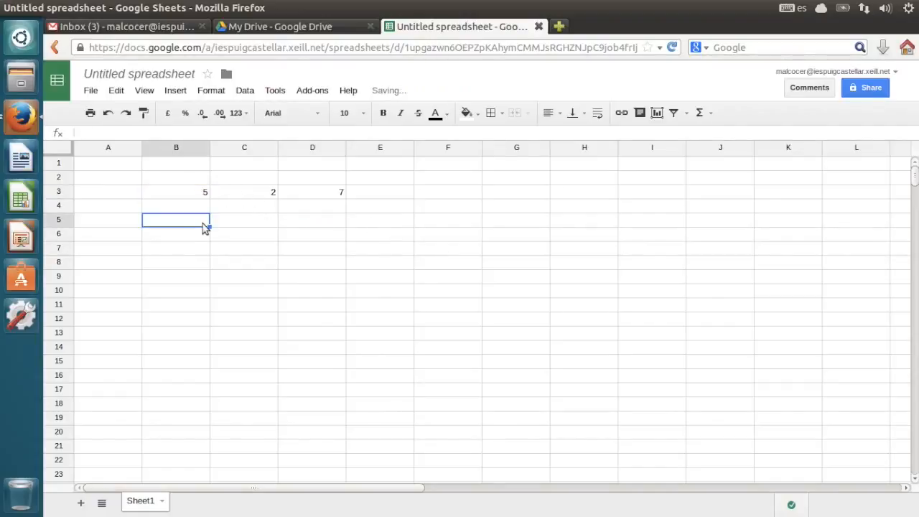
- Rename the spreadsheet as "Full de cácul"
left_click(91, 91)
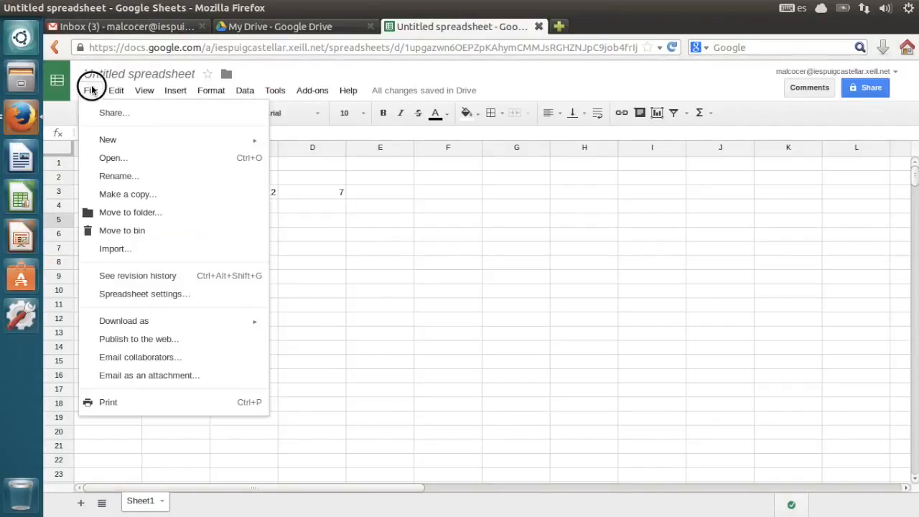
left_click(111, 180)
type("F")
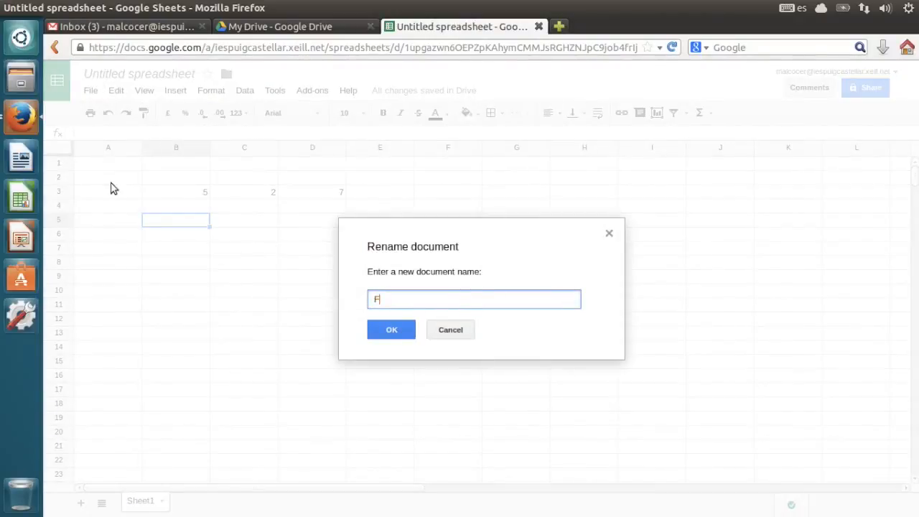
type("ull de cácul")
key("Return")
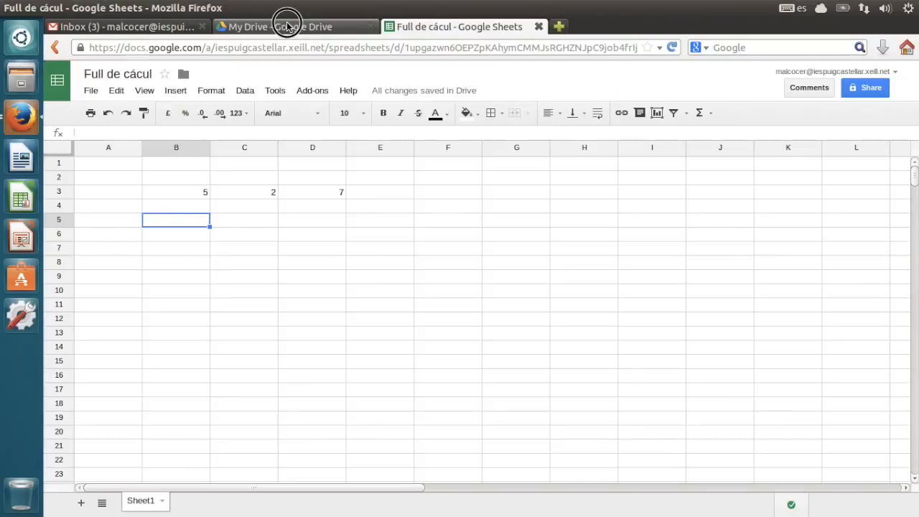
- Return to My Drive, move the "Full de cácul" spreadsheet into the RRHH folder, and open that folder
left_click(290, 26)
left_click_drag(267, 246, 253, 224)
left_click(252, 220)
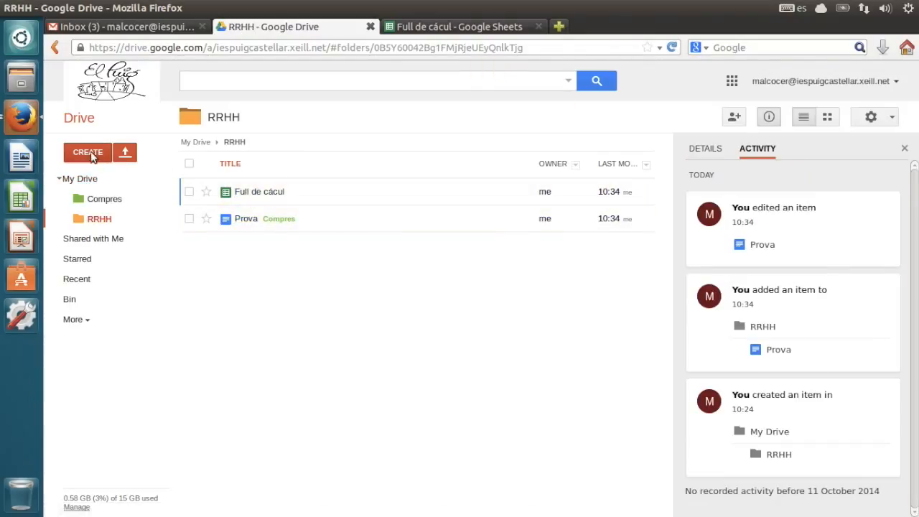
- Create a subfolder named New Folder inside the RRHH folder
left_click(89, 151)
left_click(98, 185)
left_click(427, 325)
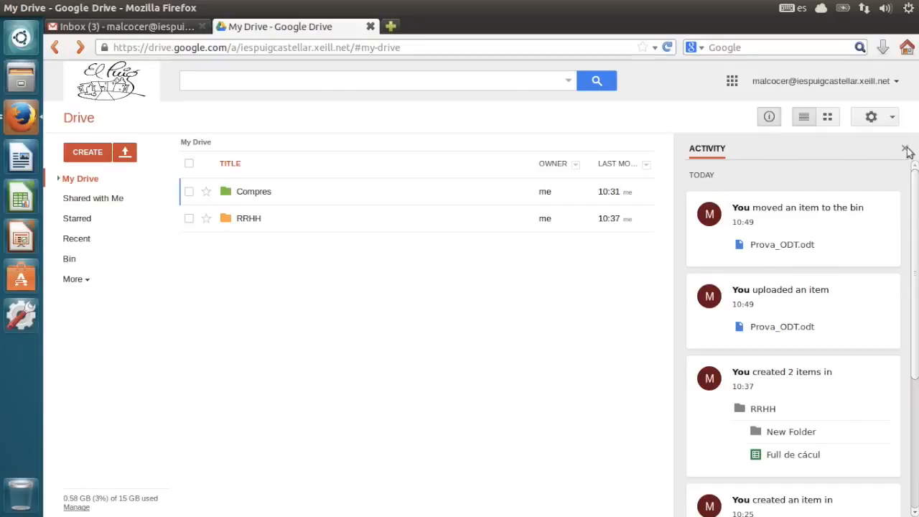
- Turn on confirmation of the upload settings before each upload
left_click(890, 118)
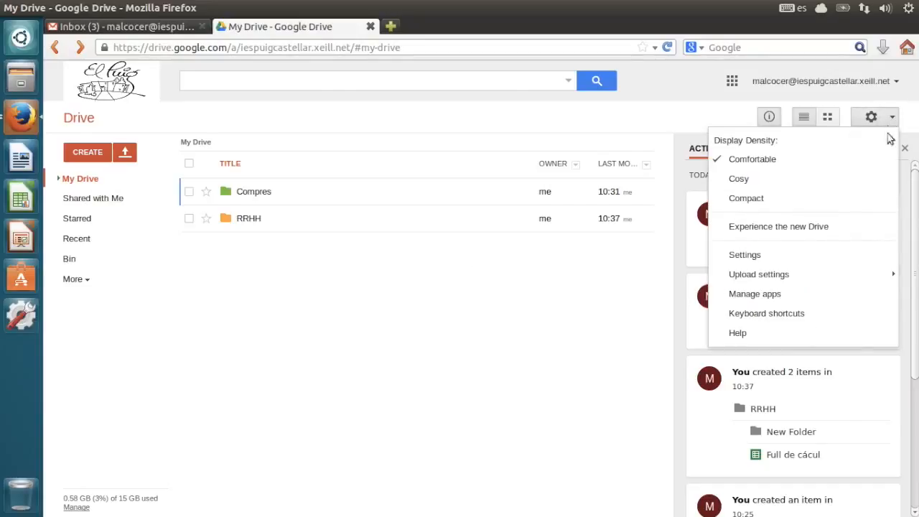
mouse_move(840, 283)
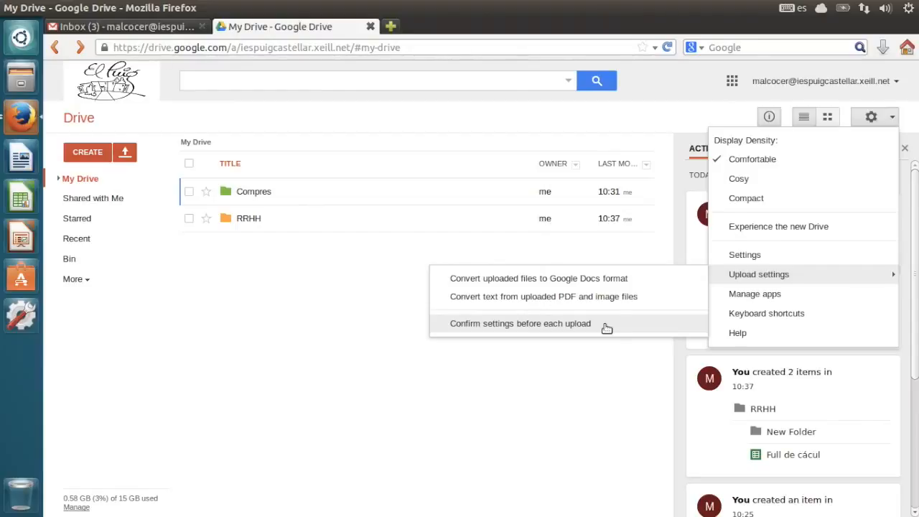
left_click(605, 325)
left_click(889, 120)
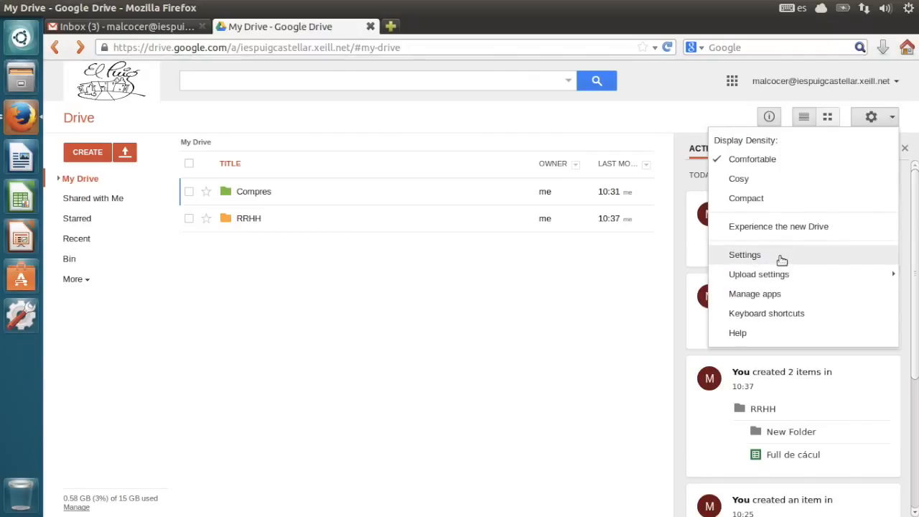
mouse_move(776, 273)
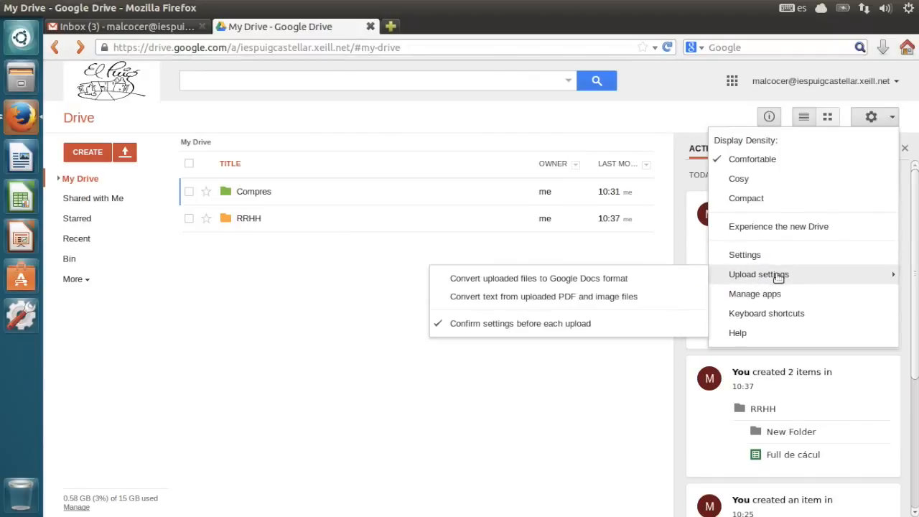
left_click(614, 325)
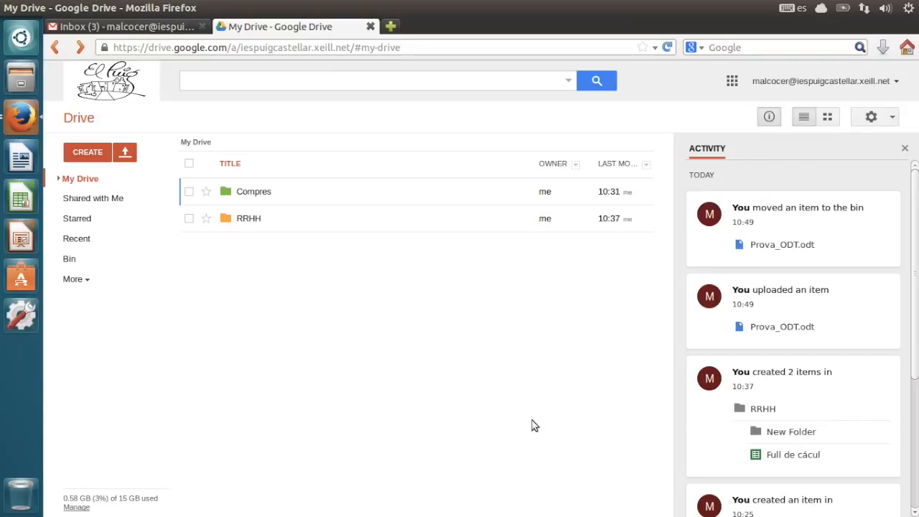
- Upload Prova_ODT.odt from the desktop to My Drive without any conversion, and dismiss the upload summary
mouse_move(491, 7)
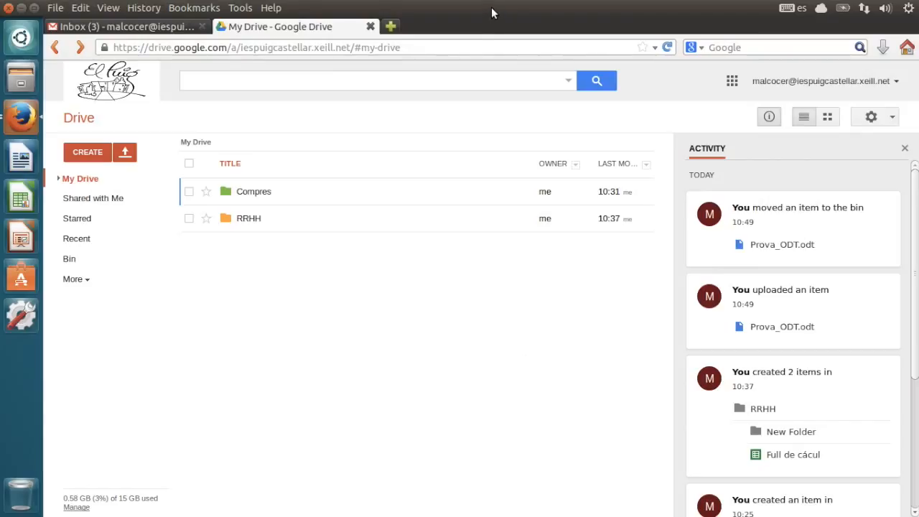
left_click_drag(491, 7, 918, 36)
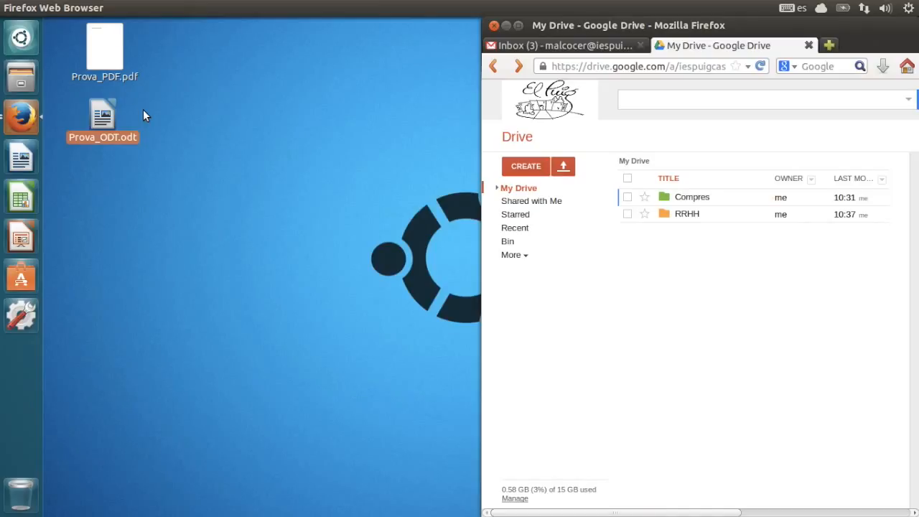
left_click_drag(115, 115, 757, 307)
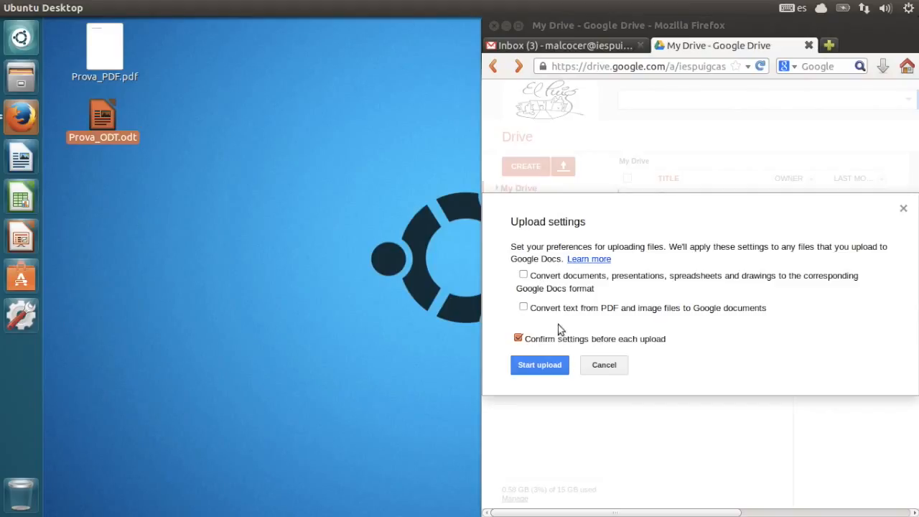
left_click(548, 366)
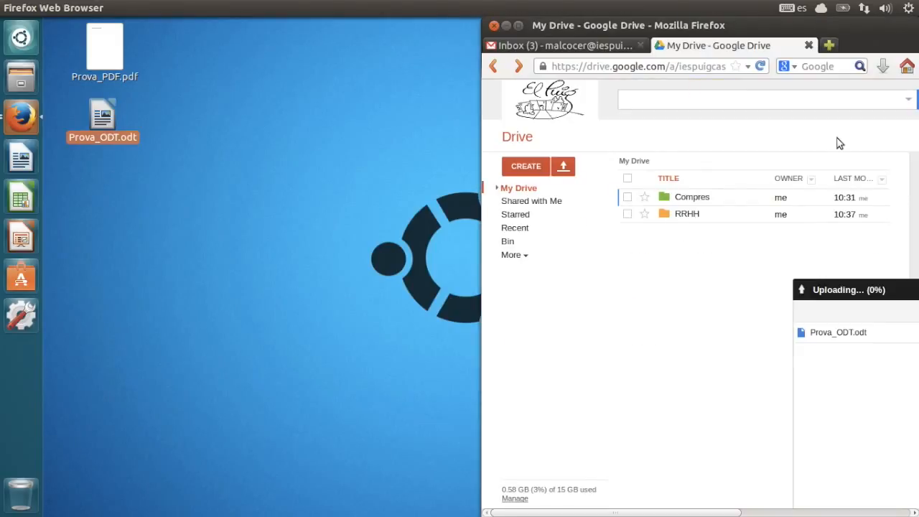
left_click_drag(850, 27, 831, 2)
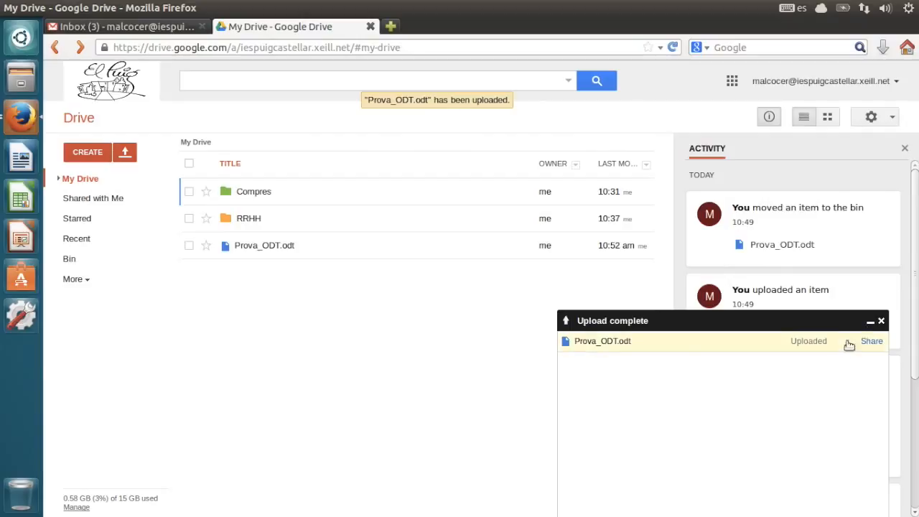
left_click(881, 321)
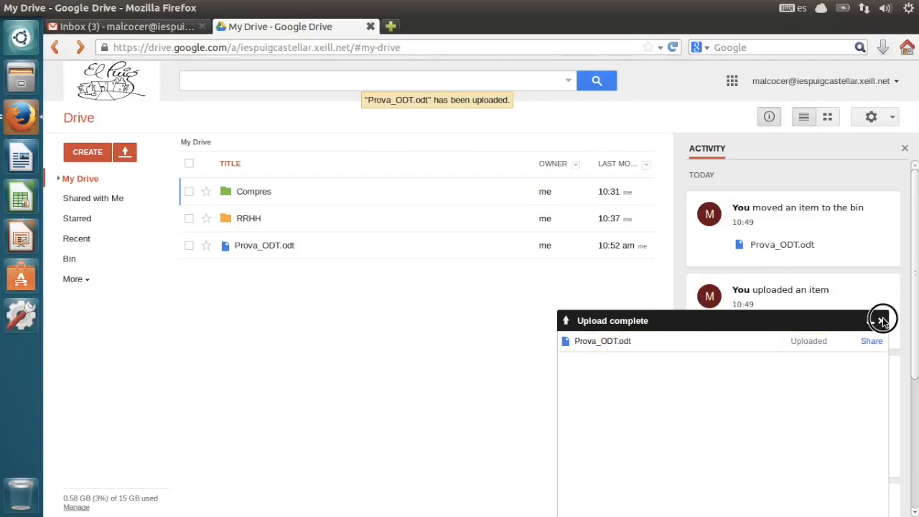
- Preview the uploaded Prova_ODT.odt, check whether its text can be edited, and close the preview
left_click(270, 248)
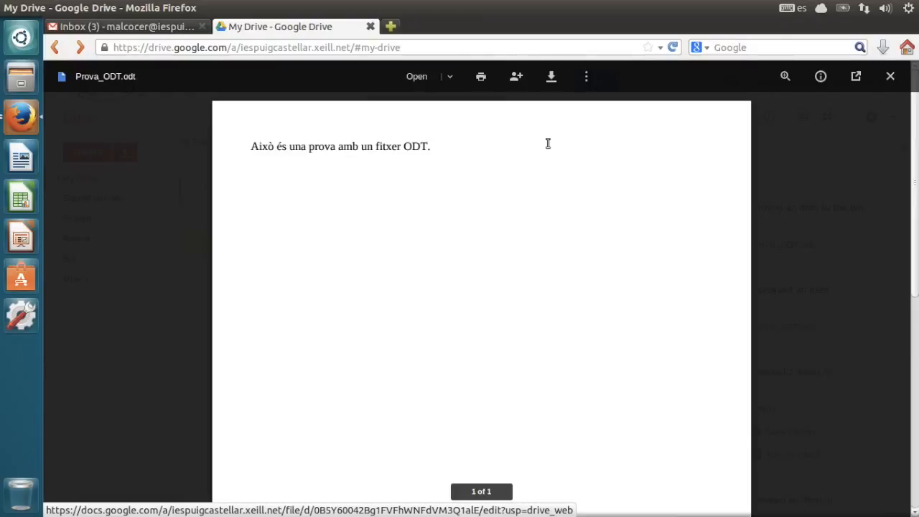
left_click(490, 145)
left_click(479, 148)
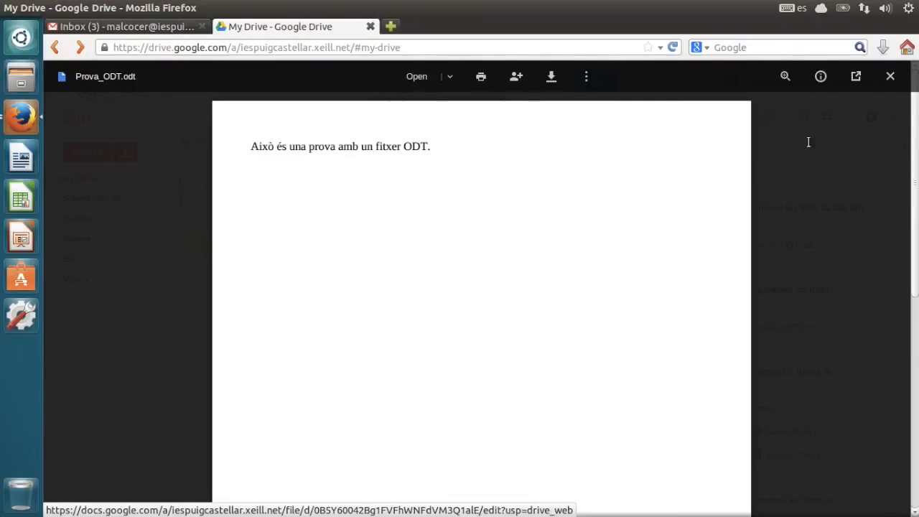
left_click(892, 77)
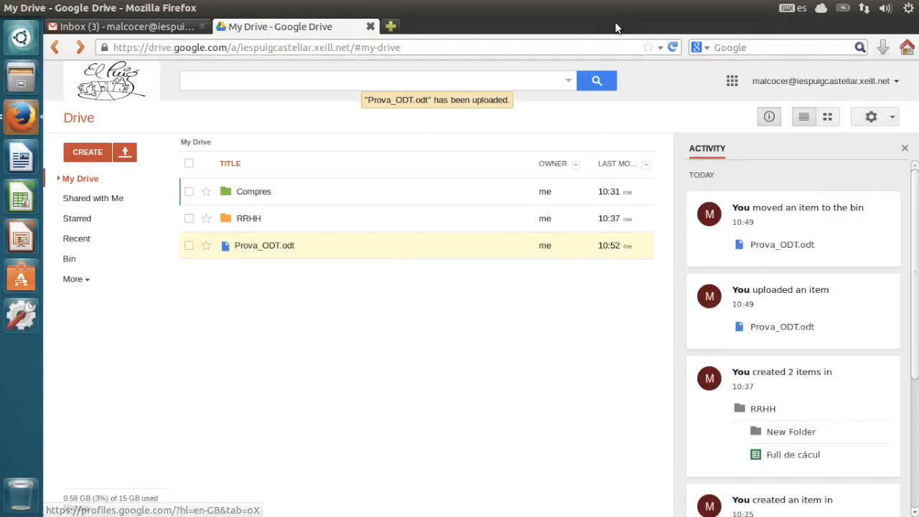
- Upload Prova_ODT.odt from the desktop again, converting it to the corresponding Google Docs format, and dismiss the upload summary
left_click_drag(594, 11, 915, 33)
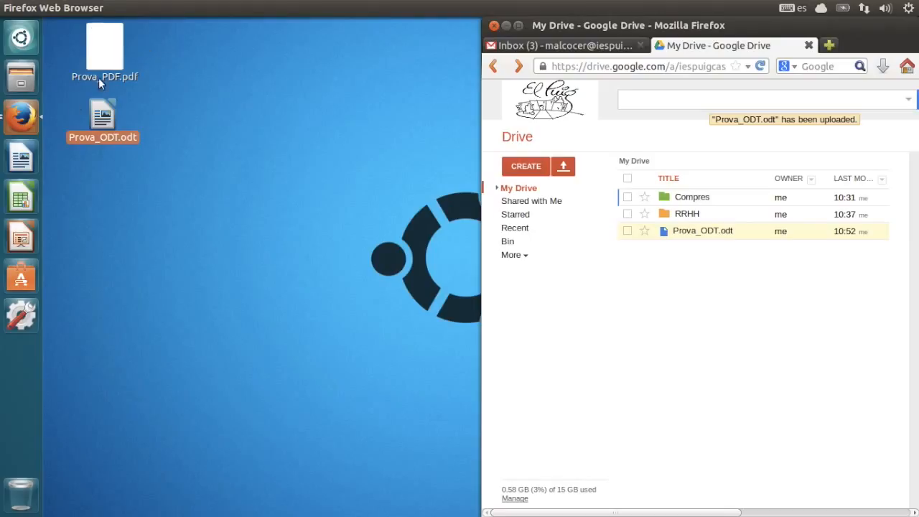
left_click_drag(98, 114, 787, 313)
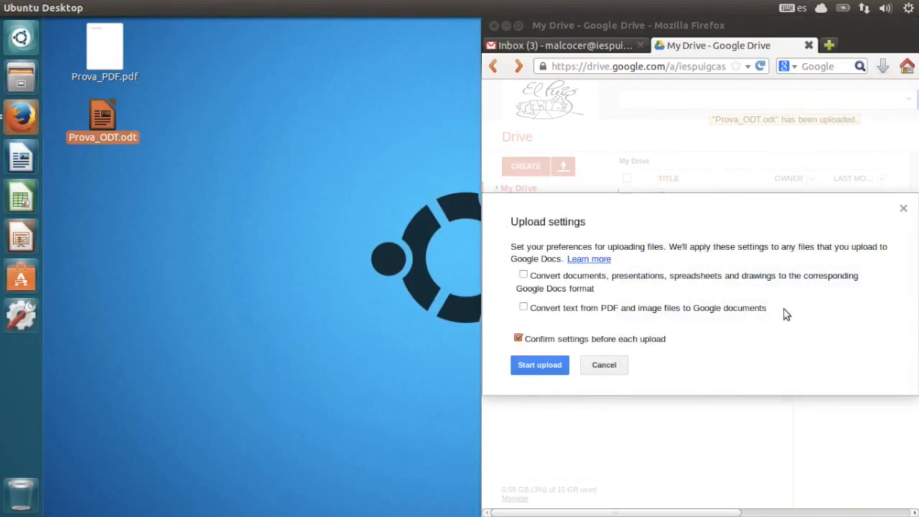
left_click(524, 276)
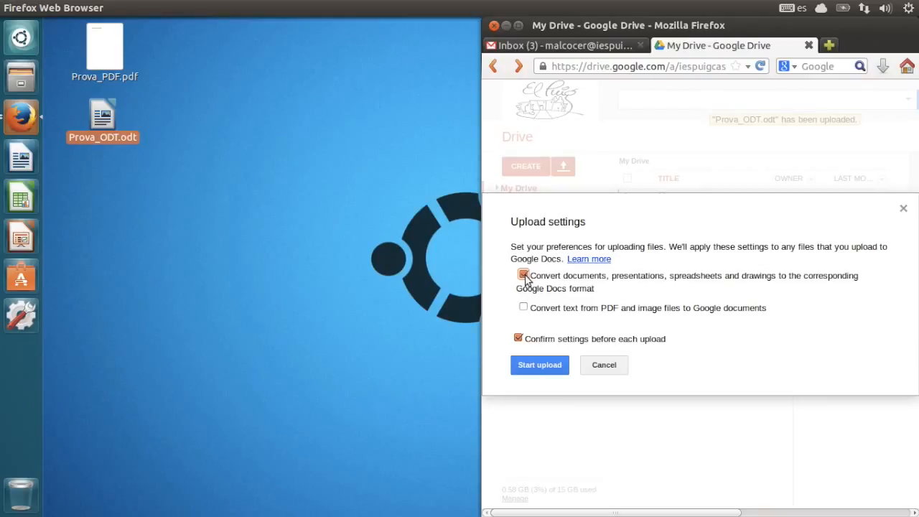
left_click(540, 365)
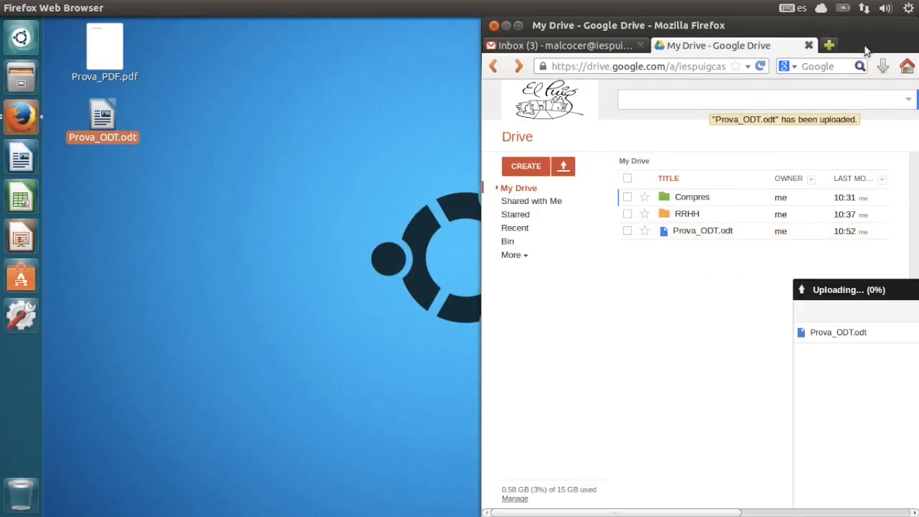
left_click_drag(861, 33, 747, 6)
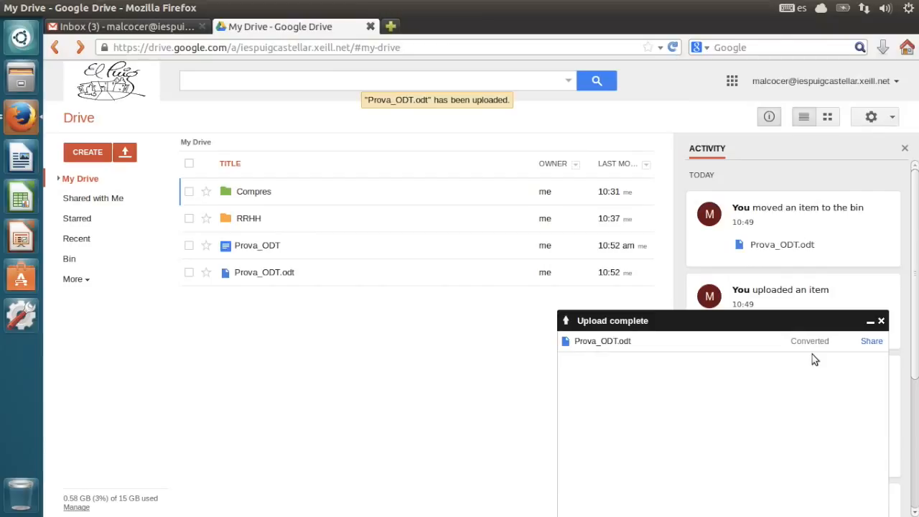
left_click(881, 323)
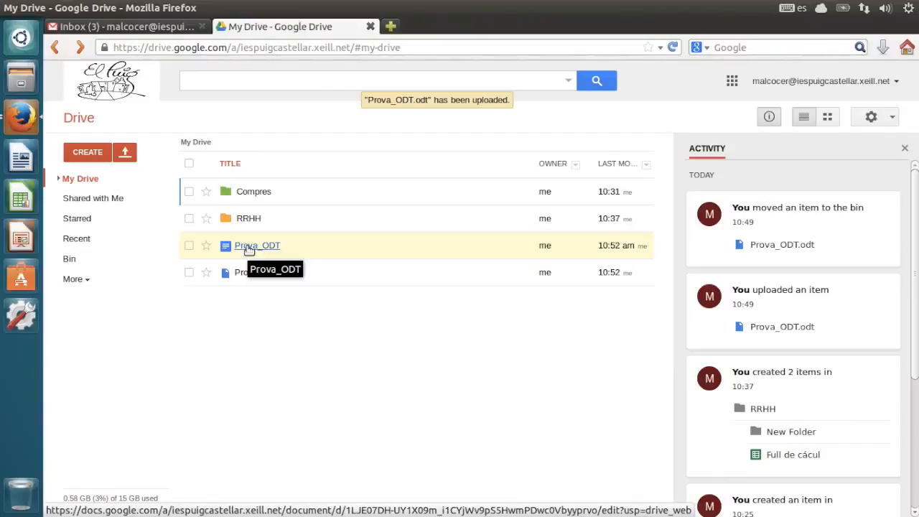
- Open the converted Prova_ODT document, add "fdsfsfsdf" after its sentence and "fdsf" on a new line, and close it
left_click(250, 248)
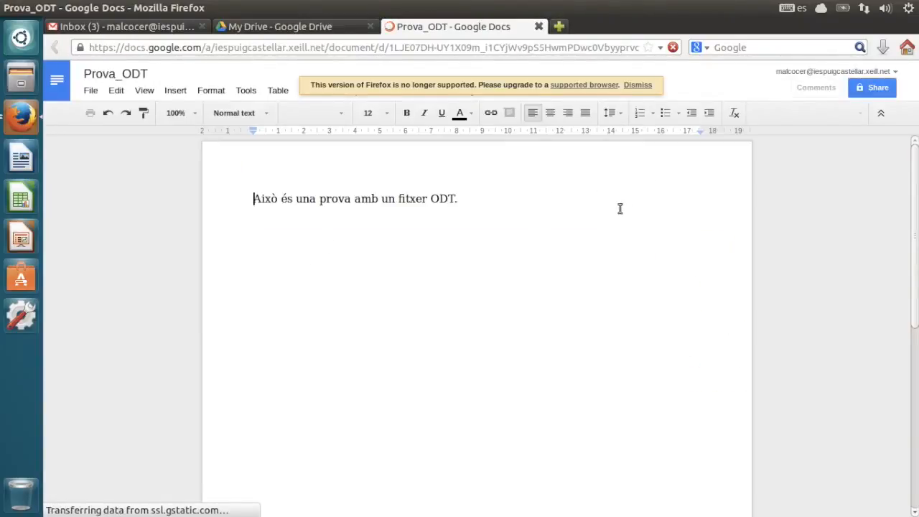
left_click(637, 85)
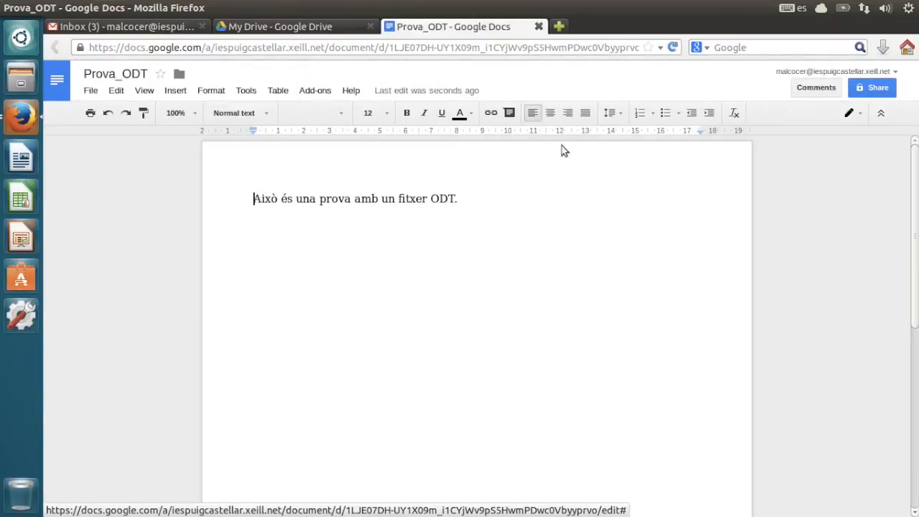
left_click(523, 197)
type("fdsfsfsdf")
key("Return")
type("fdsf")
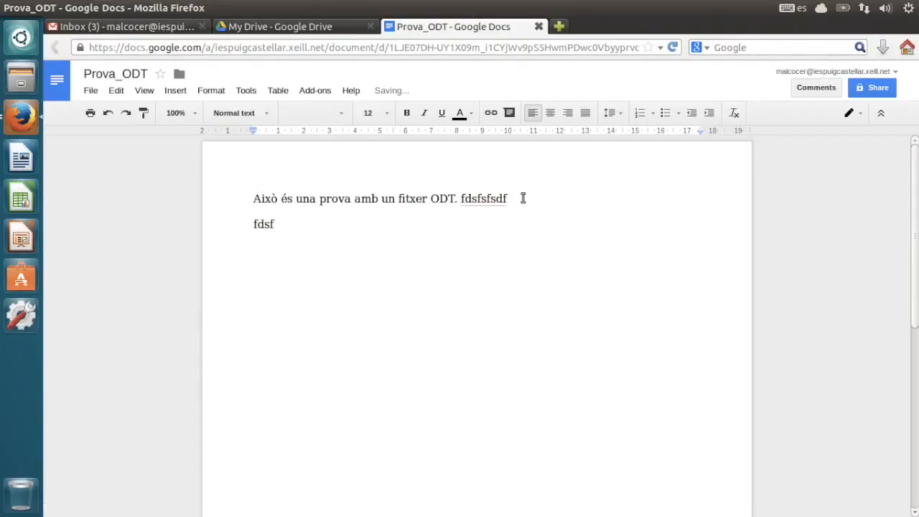
left_click(538, 27)
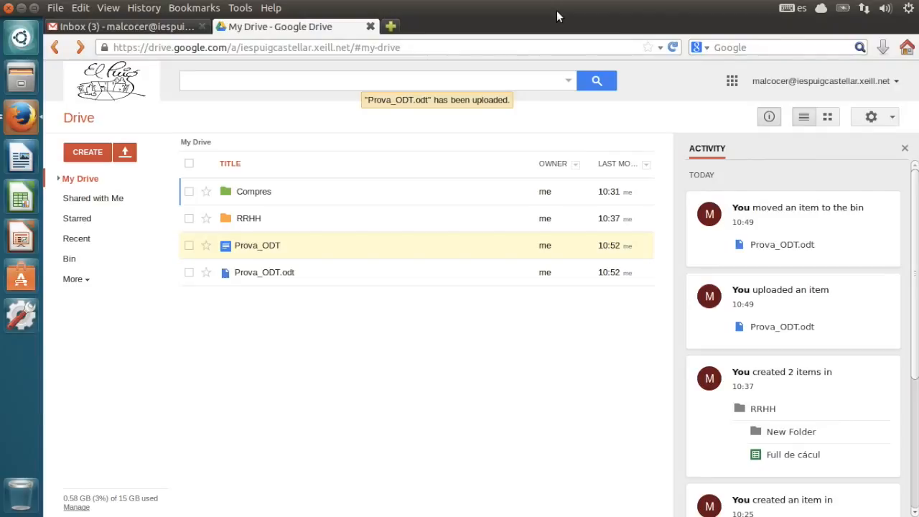
- Upload Prova_PDF.pdf from the desktop to My Drive with both conversion options off, and preview the uploaded file
left_click_drag(557, 15, 910, 8)
left_click_drag(112, 57, 759, 337)
left_click(524, 276)
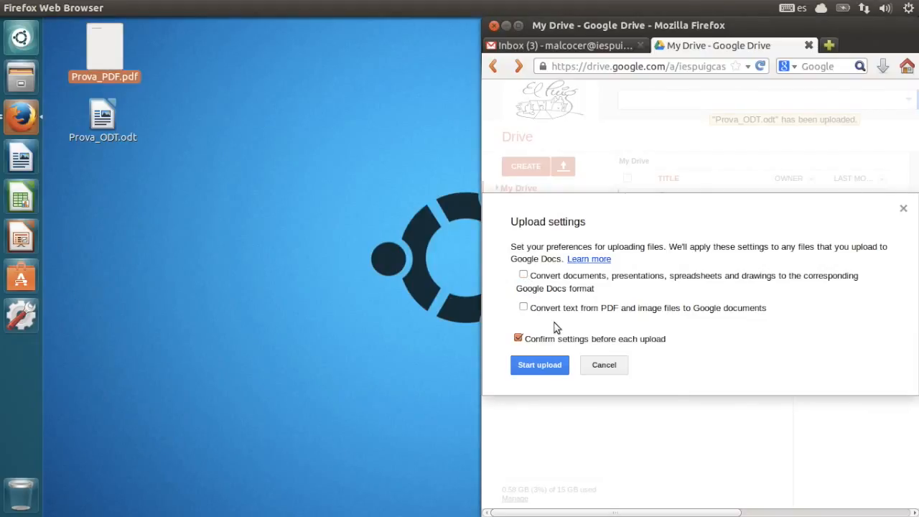
left_click(553, 368)
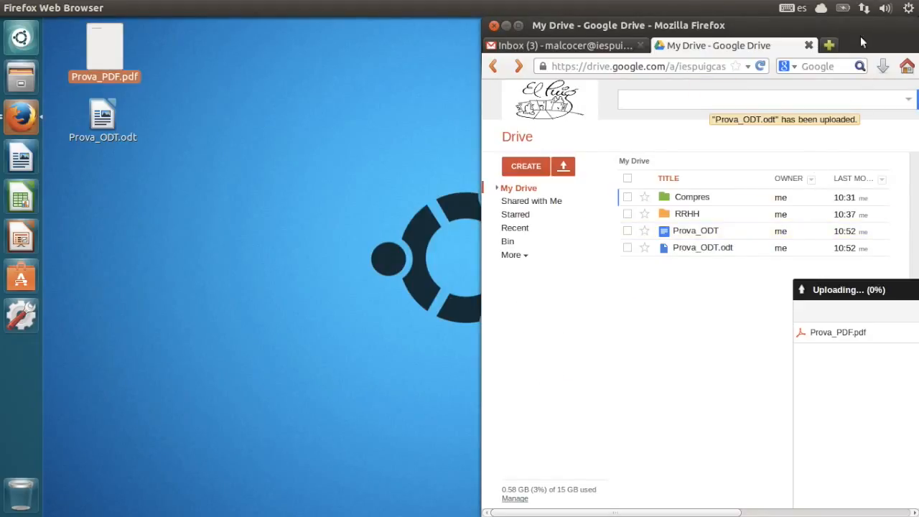
left_click_drag(698, 25, 698, 5)
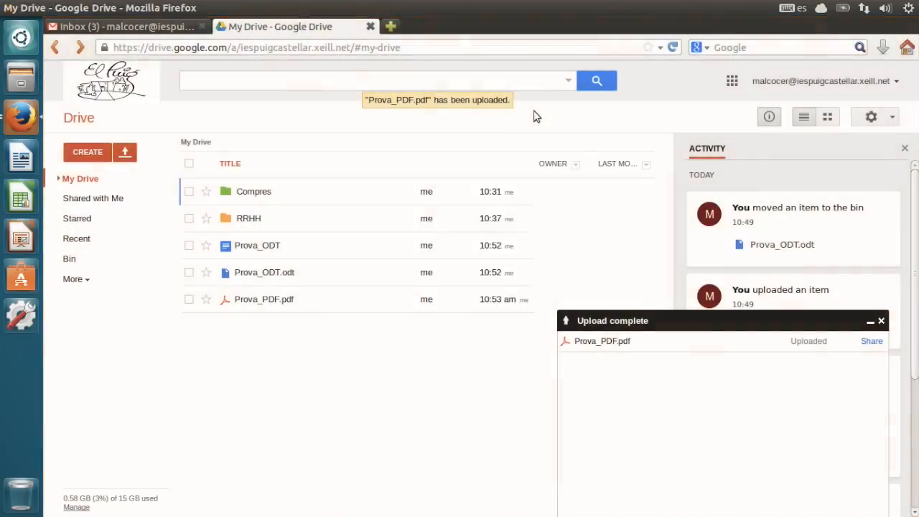
left_click(881, 322)
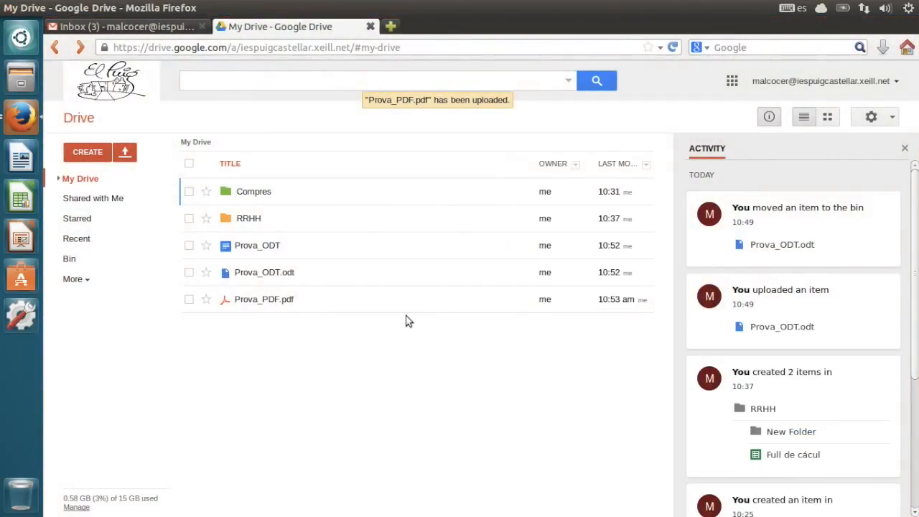
left_click(254, 299)
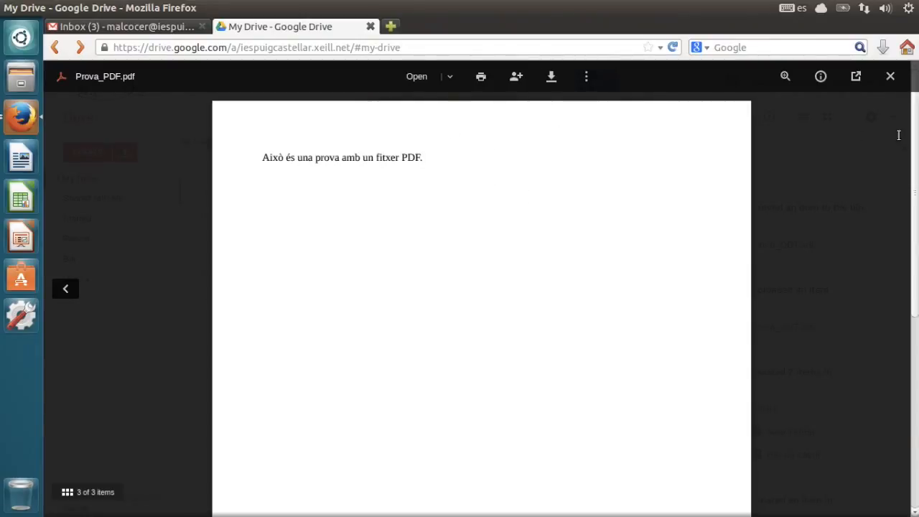
left_click(892, 79)
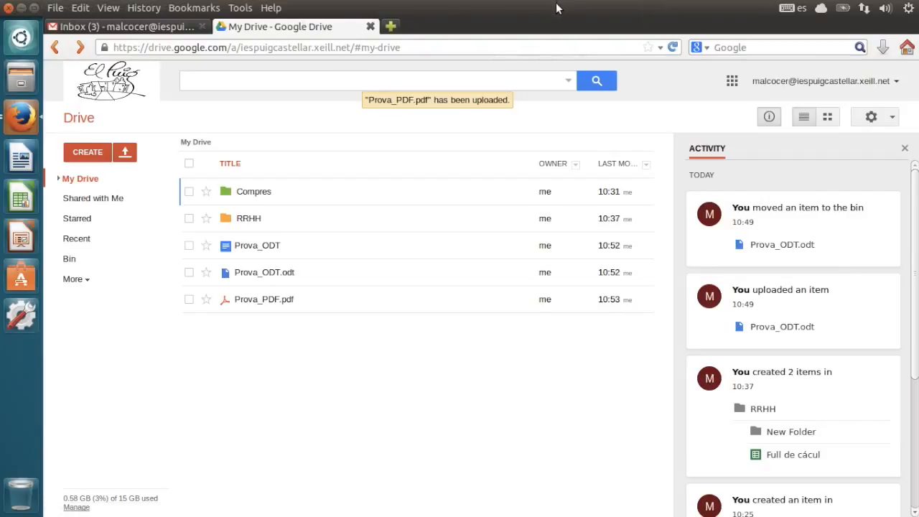
- Upload Prova_PDF.pdf from the desktop again, converting PDF text to a Google document with Catalan as document language, and dismiss the upload summary
left_click_drag(556, 8, 918, 93)
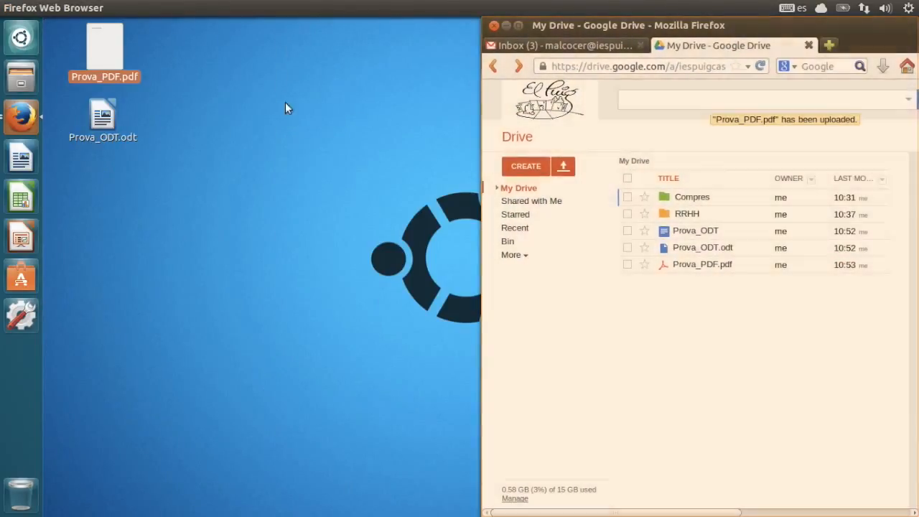
left_click_drag(104, 46, 802, 318)
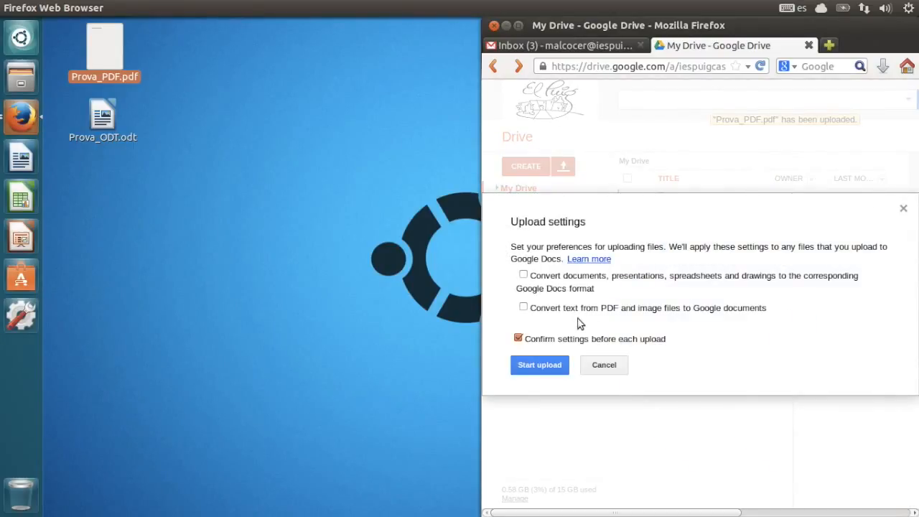
left_click(523, 307)
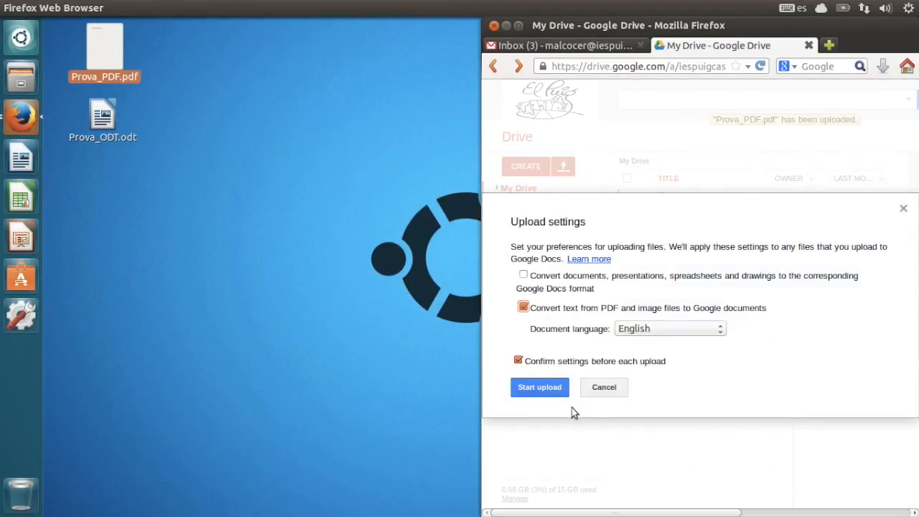
left_click(693, 331)
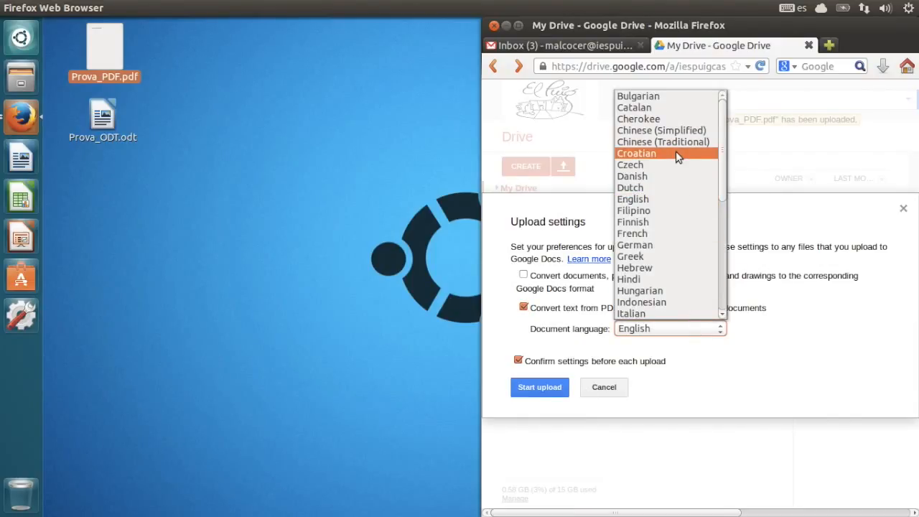
left_click(676, 108)
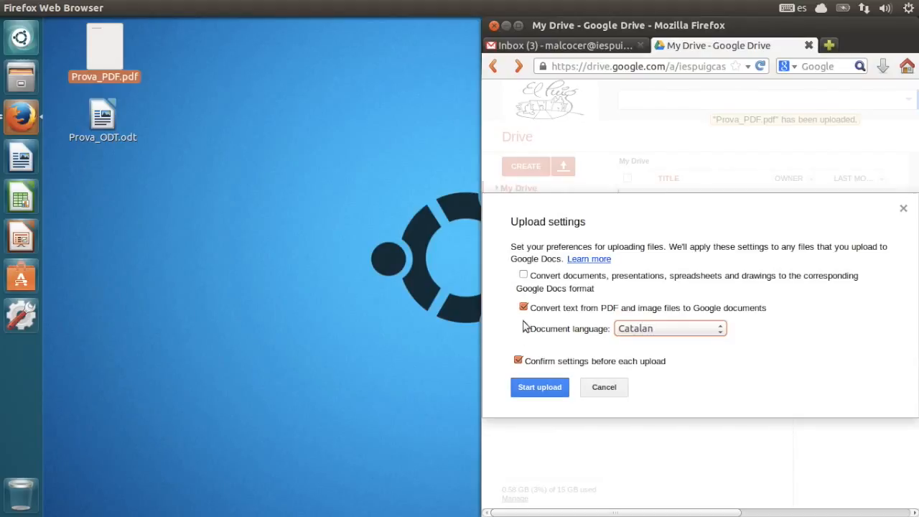
left_click(549, 395)
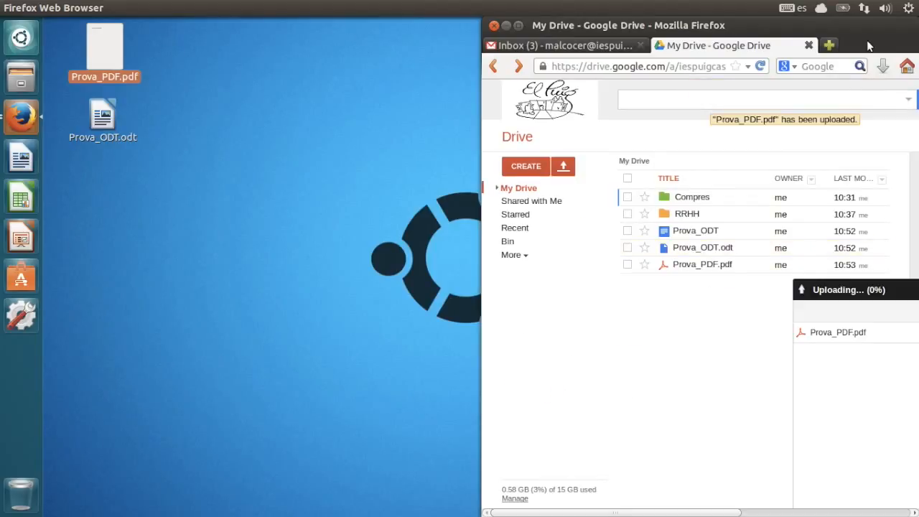
left_click_drag(868, 29, 743, 5)
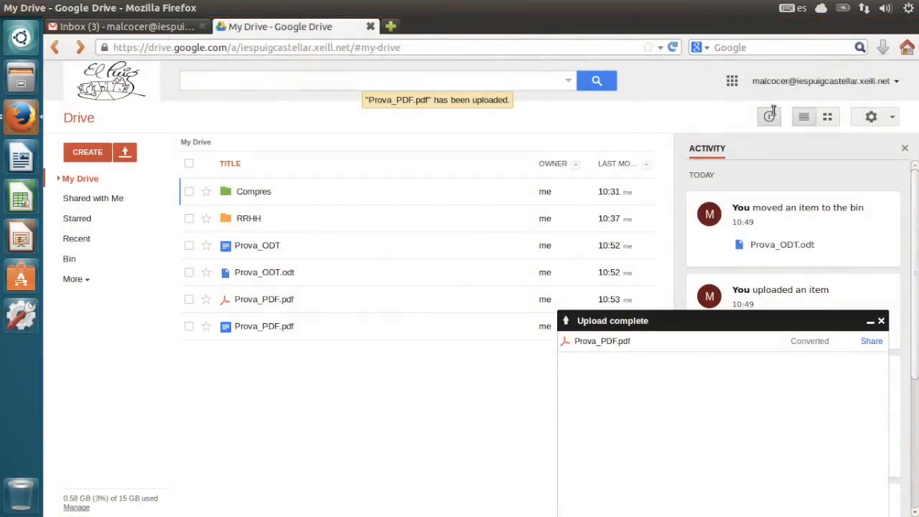
left_click(883, 320)
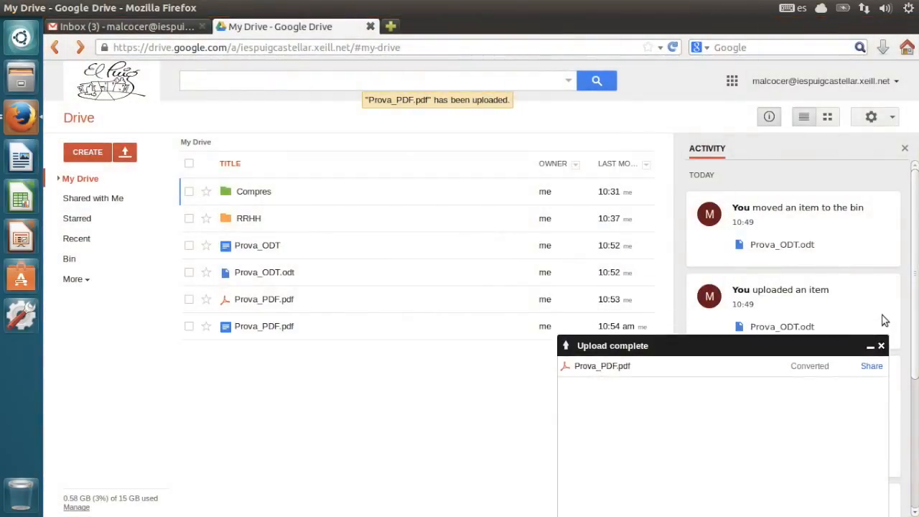
- Open the converted Prova_PDF.pdf document, dismiss the browser notice, and compare the page image with the extracted text below it
left_click(262, 327)
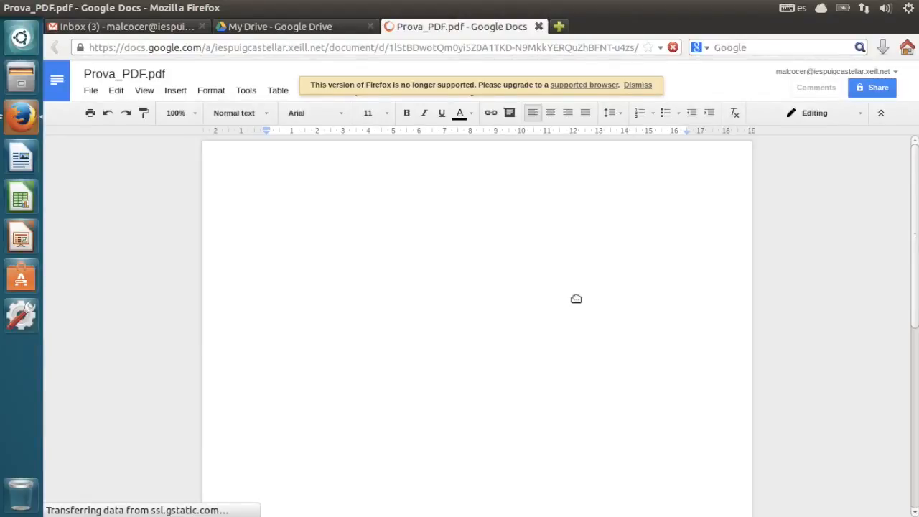
left_click(637, 86)
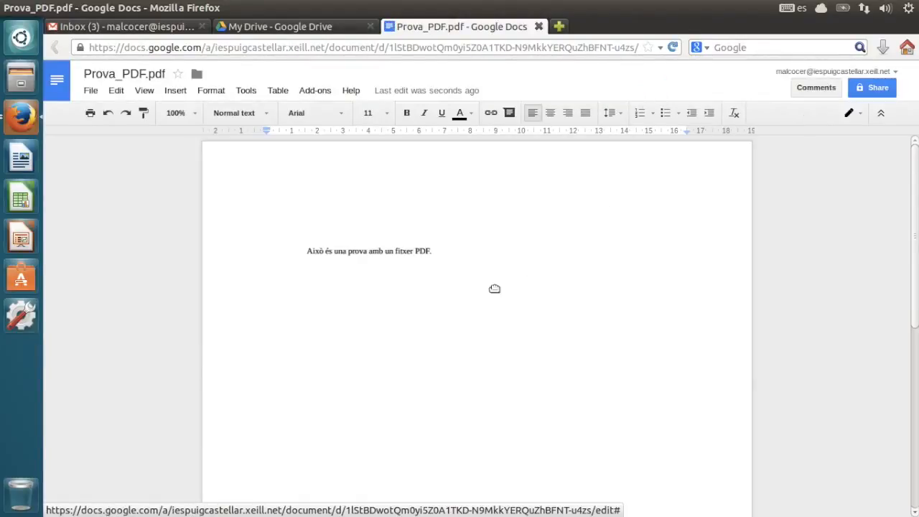
left_click(470, 291)
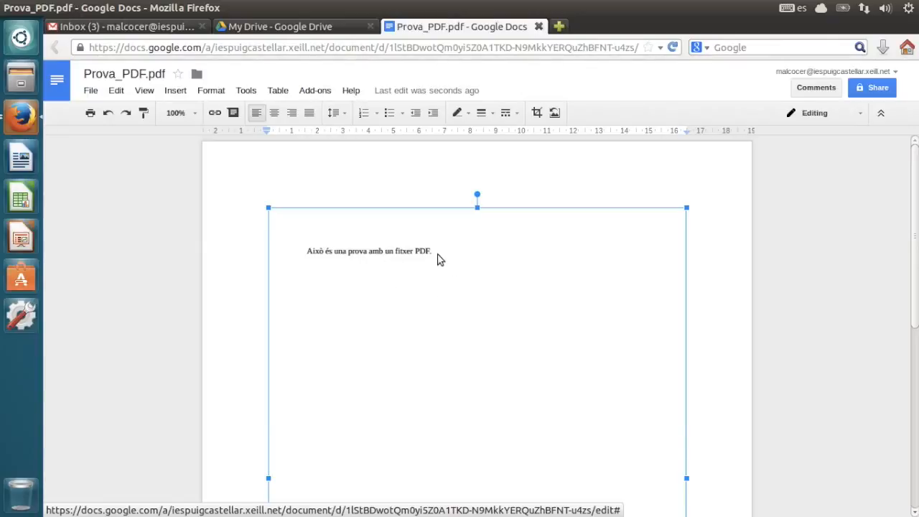
scroll(440, 260, "down", 5)
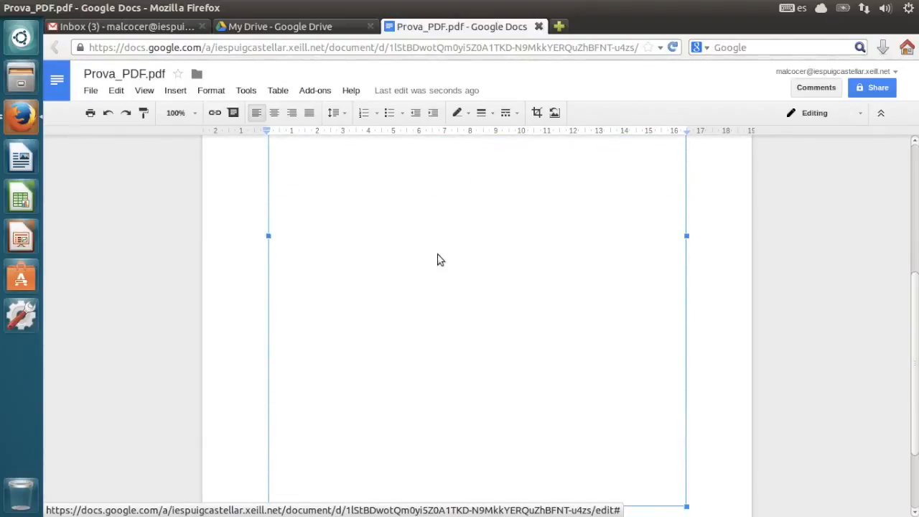
left_click(443, 441)
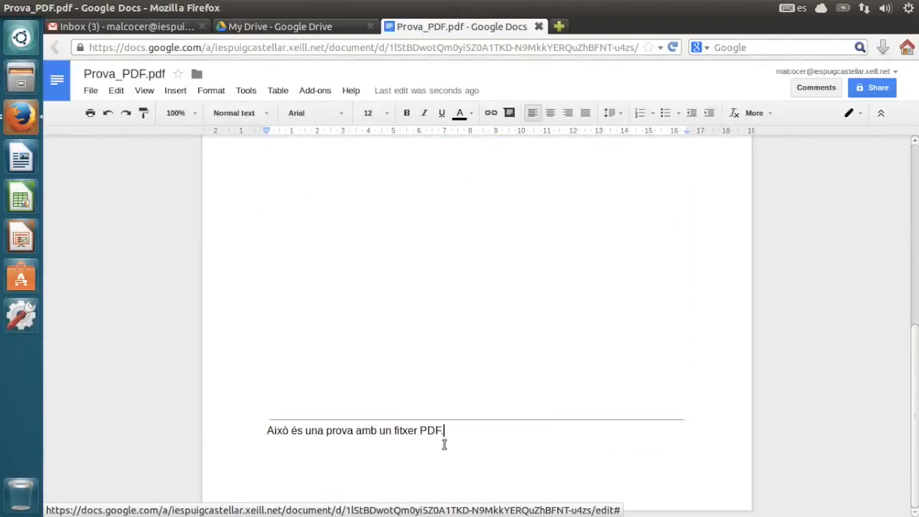
scroll(460, 271, "up", 5)
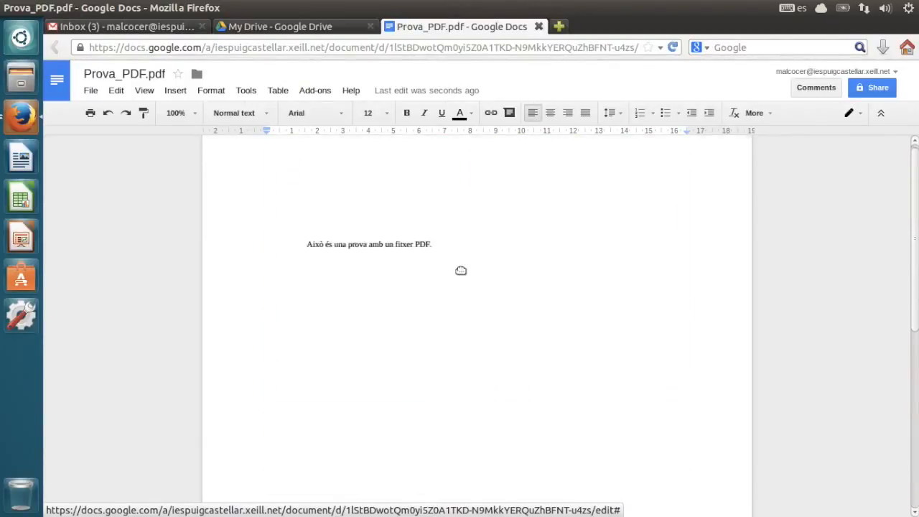
- Edit the extracted sentence: add "fdsfsd" at its end, "fsdfgs" inside "amb" and "gsd" before "és"
scroll(461, 270, "down", 5)
left_click(488, 427)
type("fdsfsd")
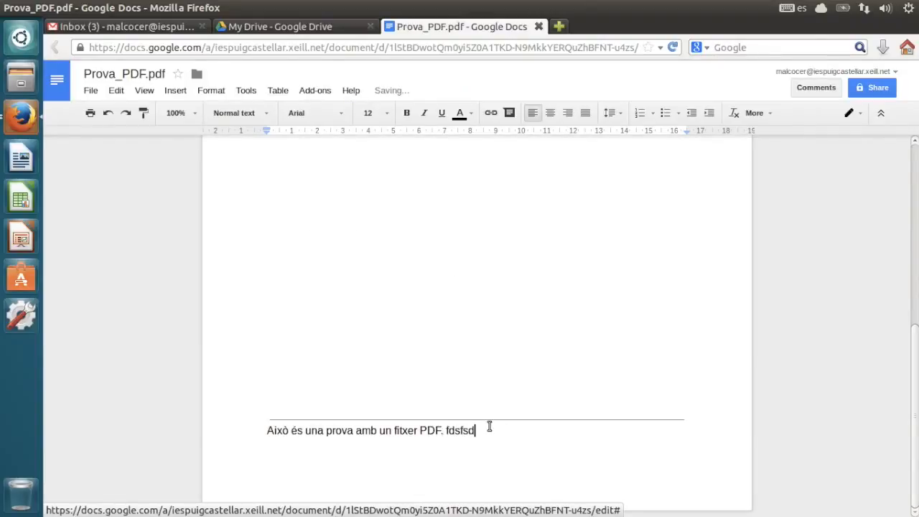
left_click(362, 430)
type("fsdfgs")
left_click(292, 431)
type("gsd")
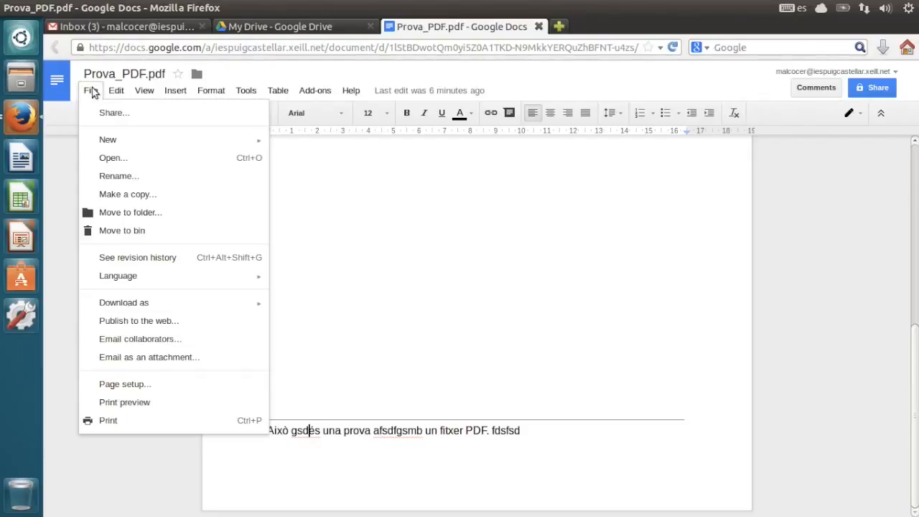
- Download the edited document as a PDF, view it in Document Viewer, and close both the viewer and the document
mouse_move(143, 308)
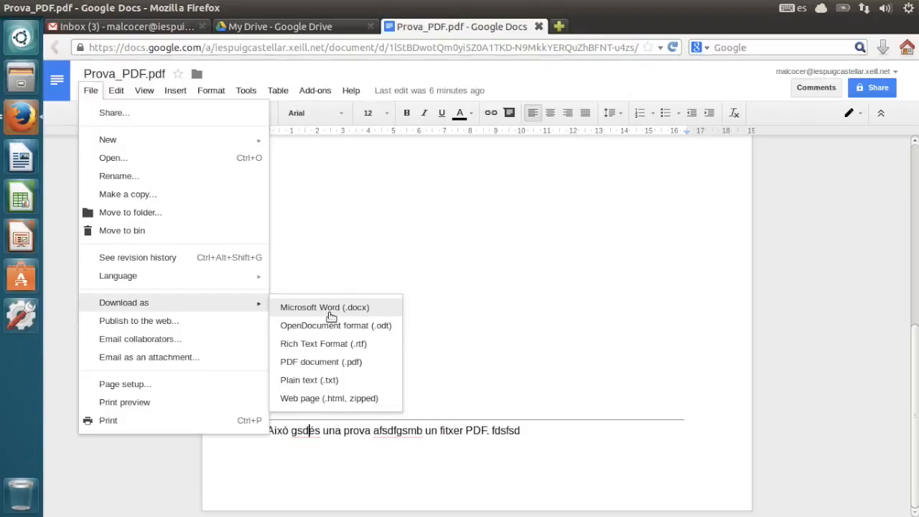
left_click(354, 363)
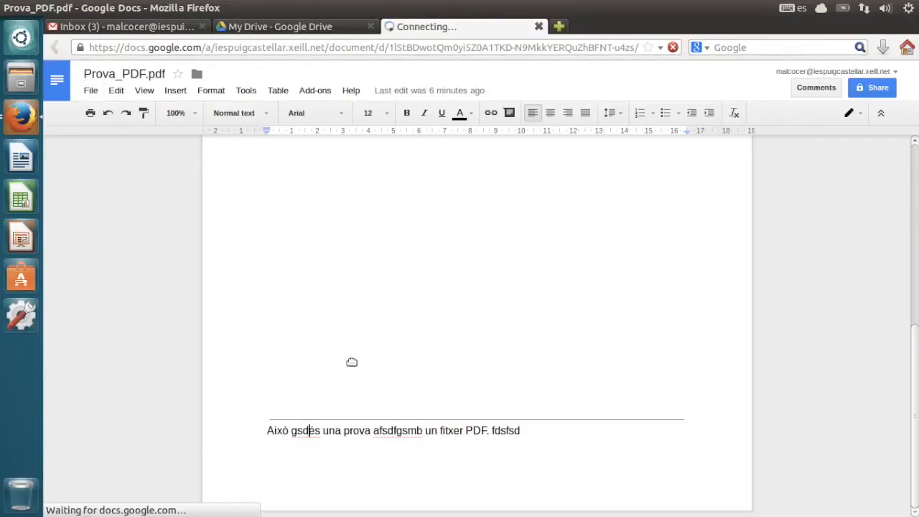
left_click(358, 275)
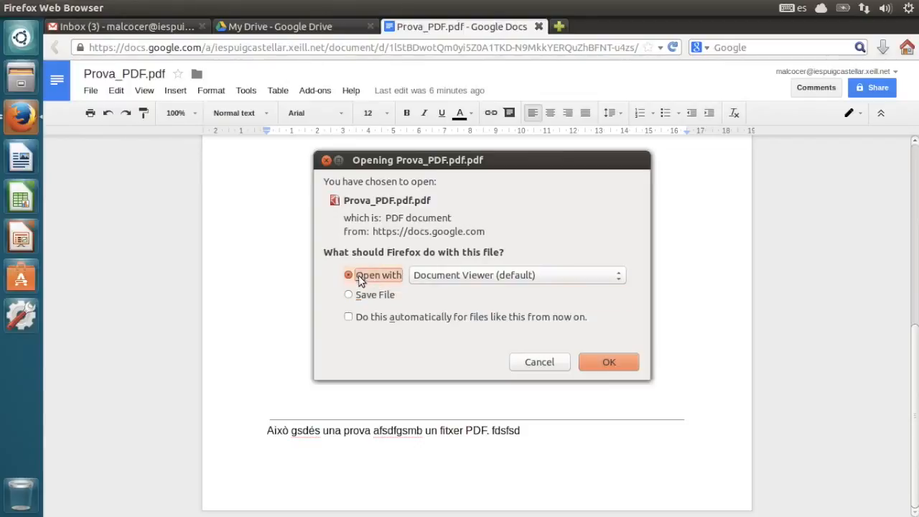
left_click(609, 362)
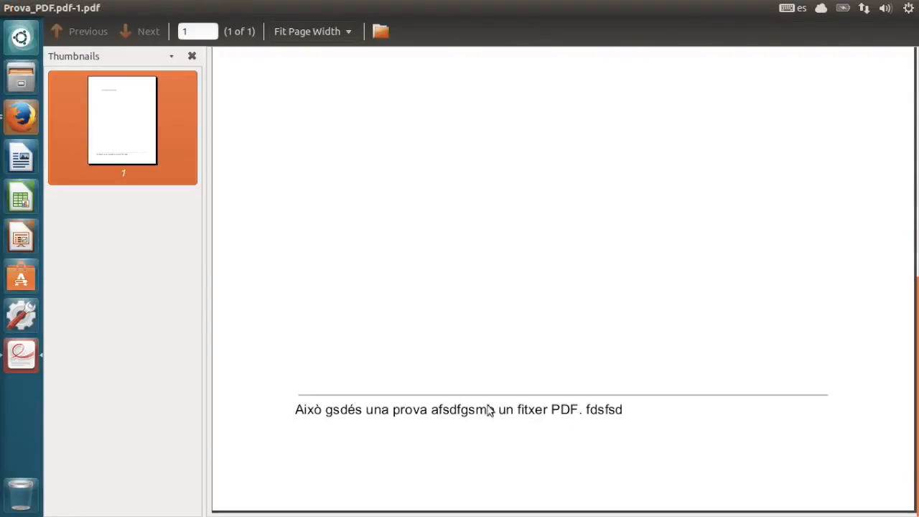
mouse_move(63, 5)
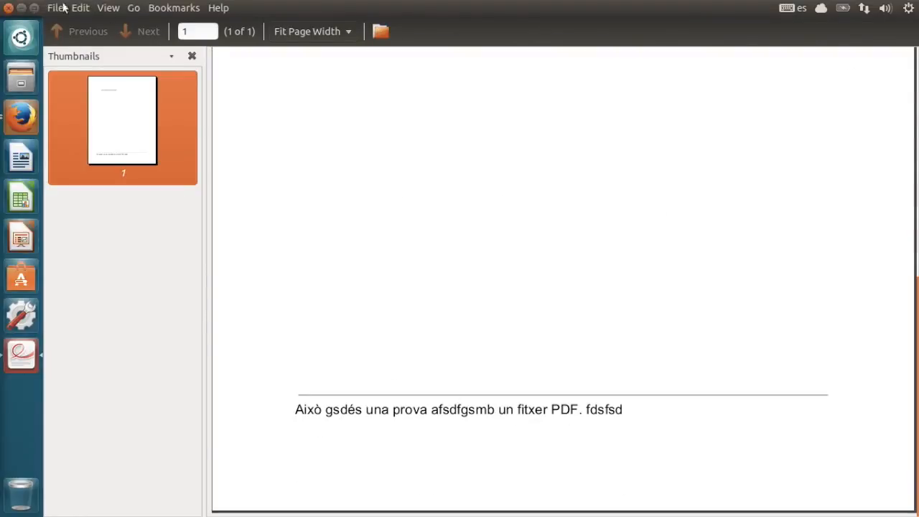
left_click(9, 8)
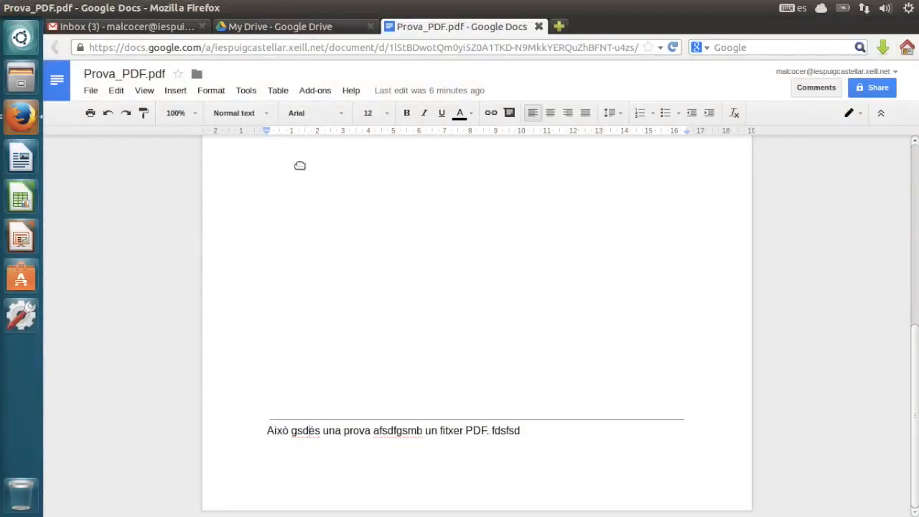
left_click(539, 26)
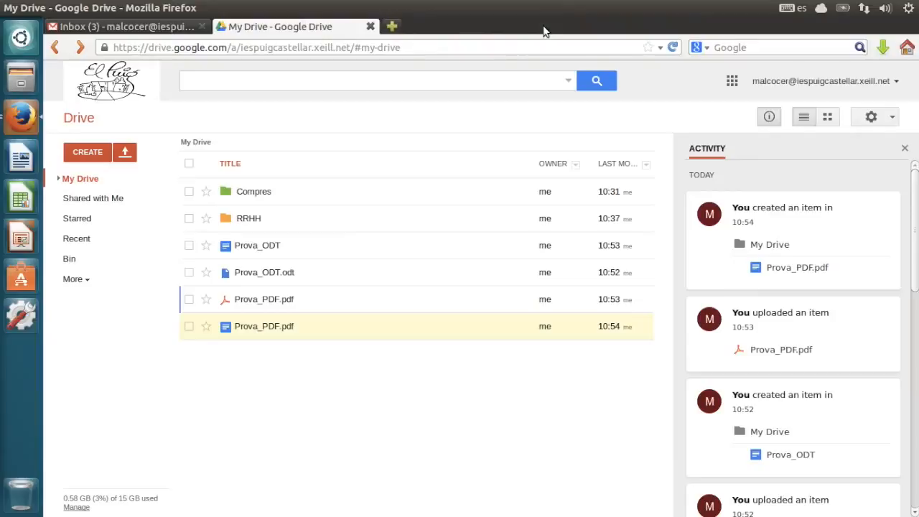
- Select Prova_ODT, Prova_ODT.odt and the original Prova_PDF.pdf, open their download options, and choose a download format for the document
left_click(189, 272)
left_click(190, 247)
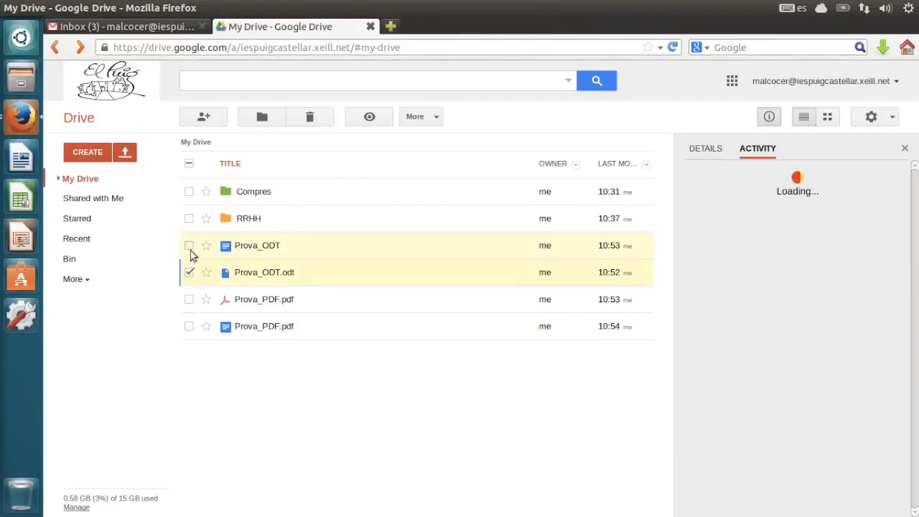
left_click(189, 299)
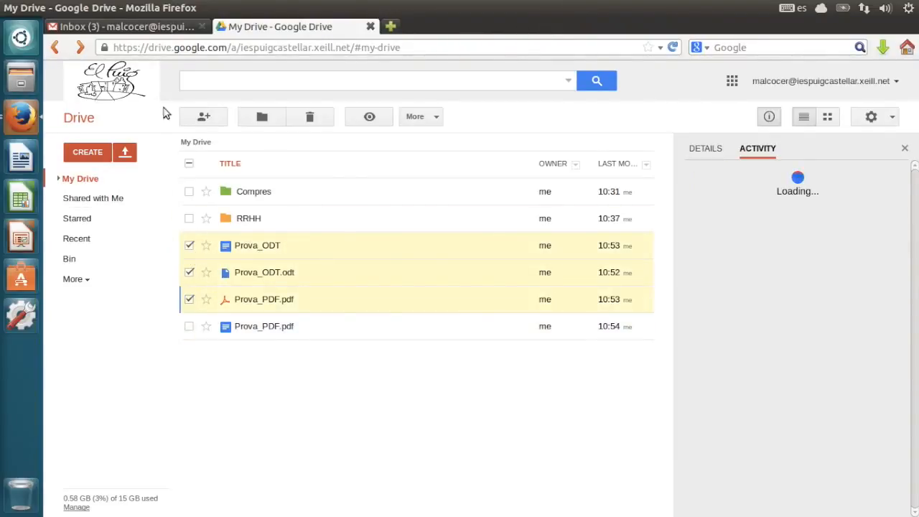
left_click(423, 117)
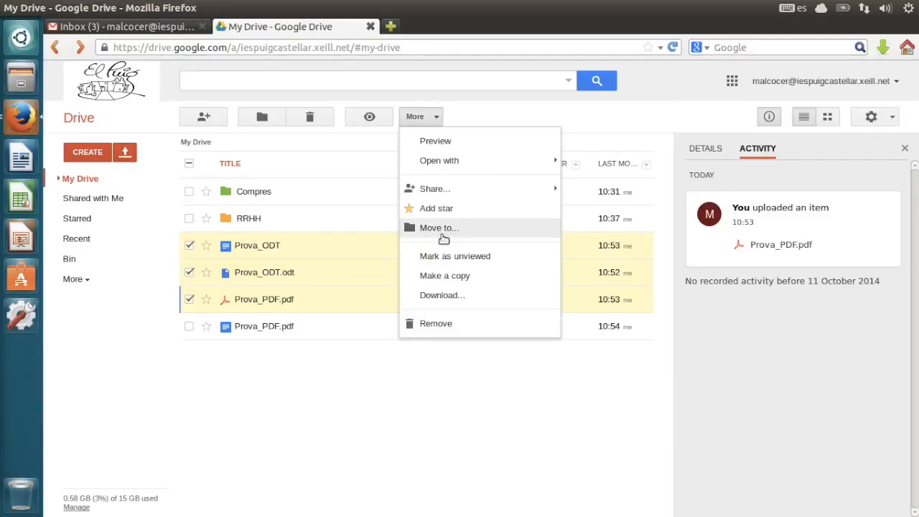
left_click(447, 297)
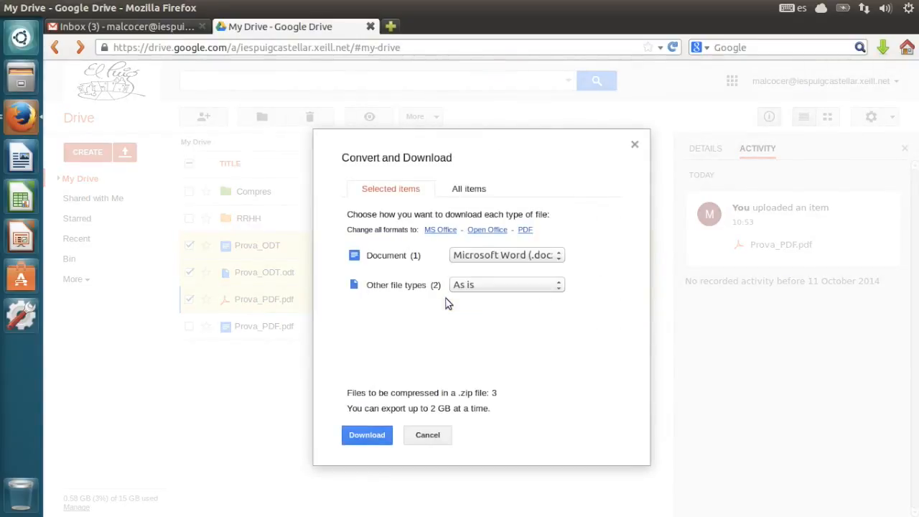
left_click(532, 256)
left_click(518, 303)
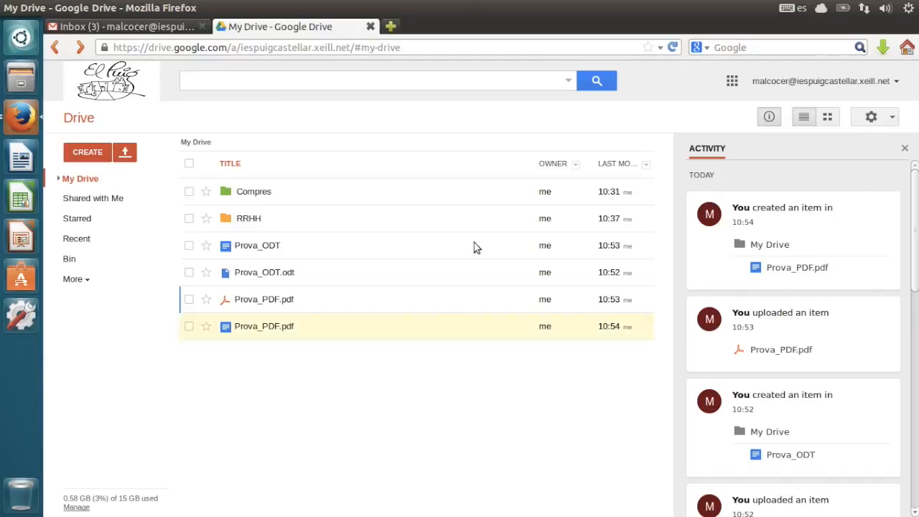
- Place the Drive window beside the second account's Gmail window, open that account's Drive, and dismiss its browser notice
left_click_drag(471, 13, 917, 29)
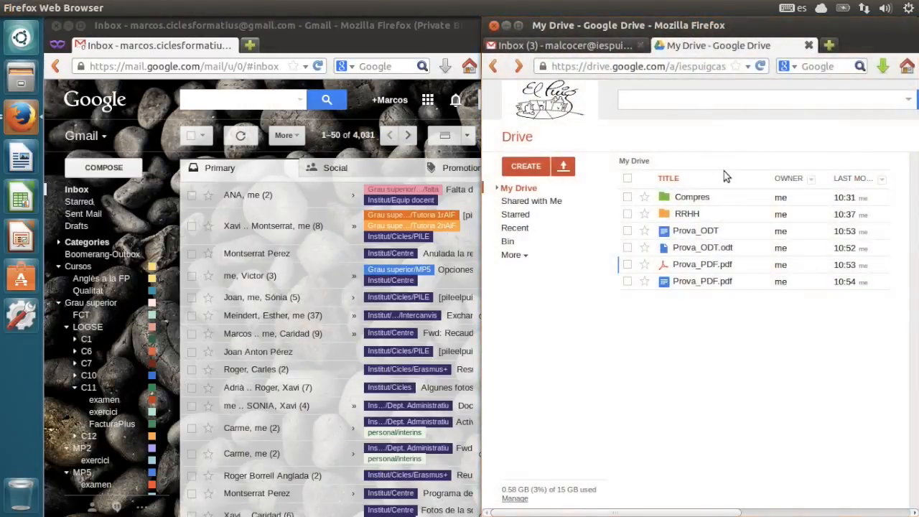
left_click(428, 100)
left_click(428, 101)
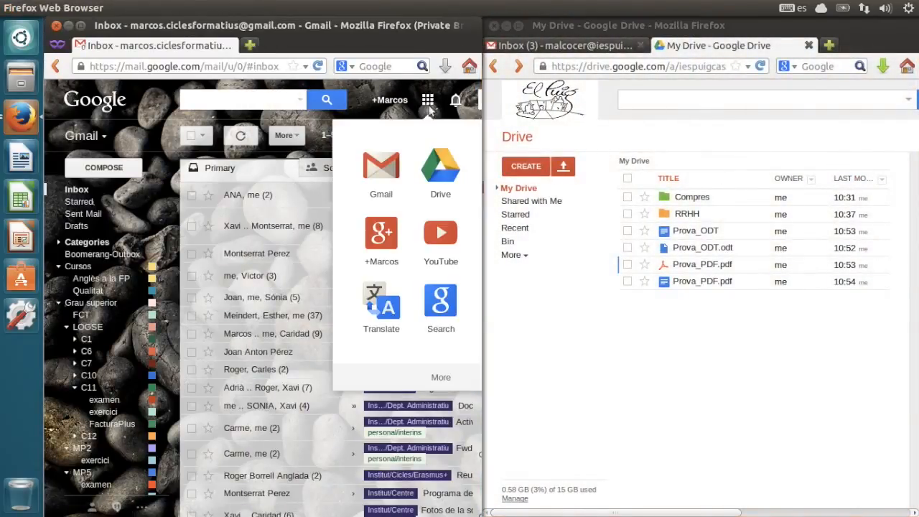
left_click(436, 162)
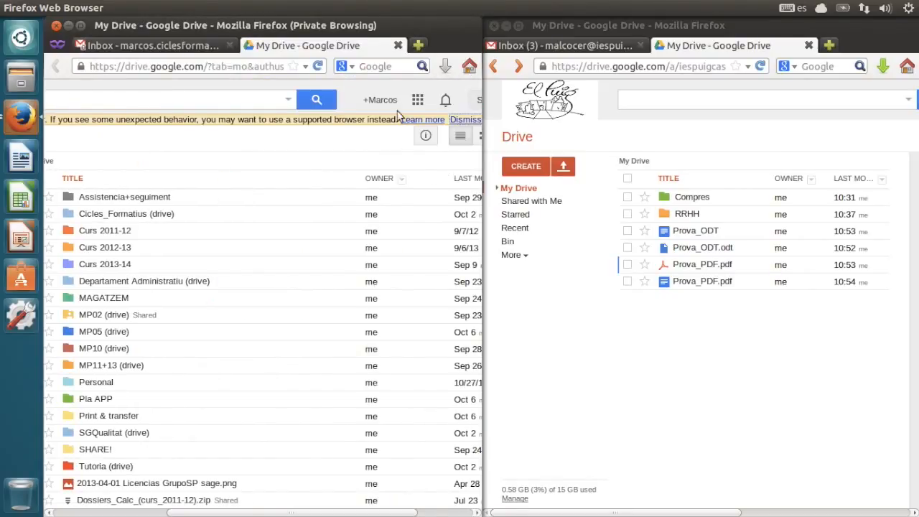
left_click(463, 120)
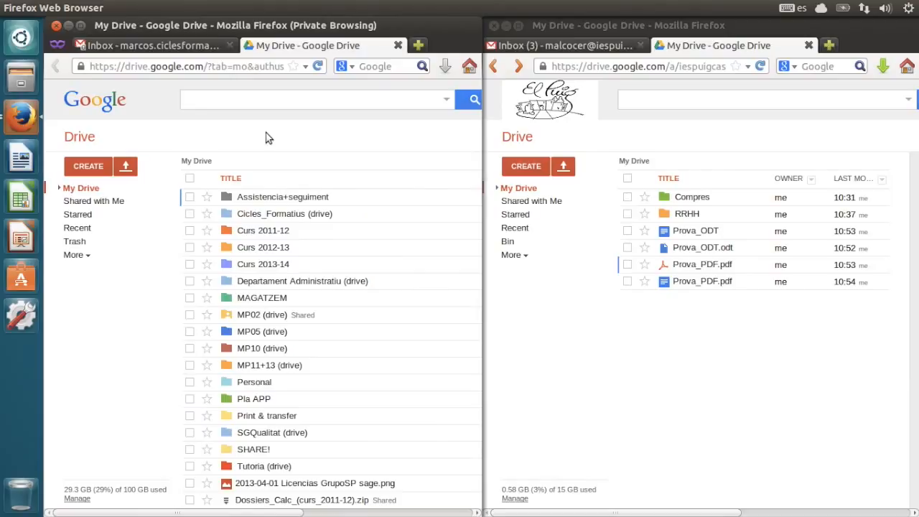
- Create a new Google Docs document in the second account's Drive and dismiss the browser notice
left_click(90, 168)
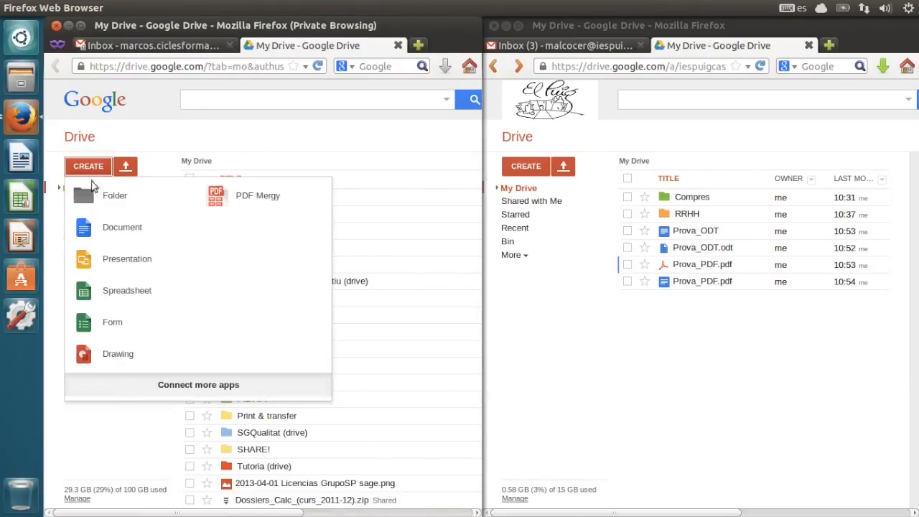
left_click(104, 228)
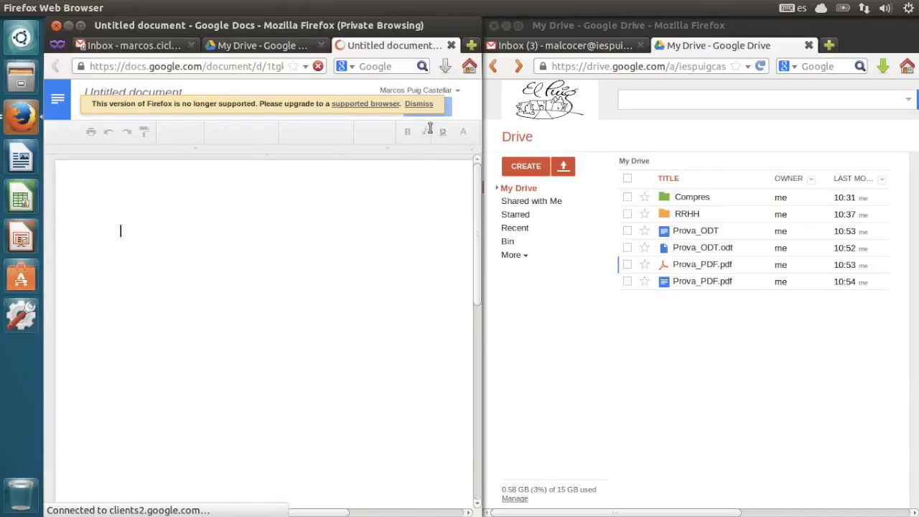
left_click(418, 106)
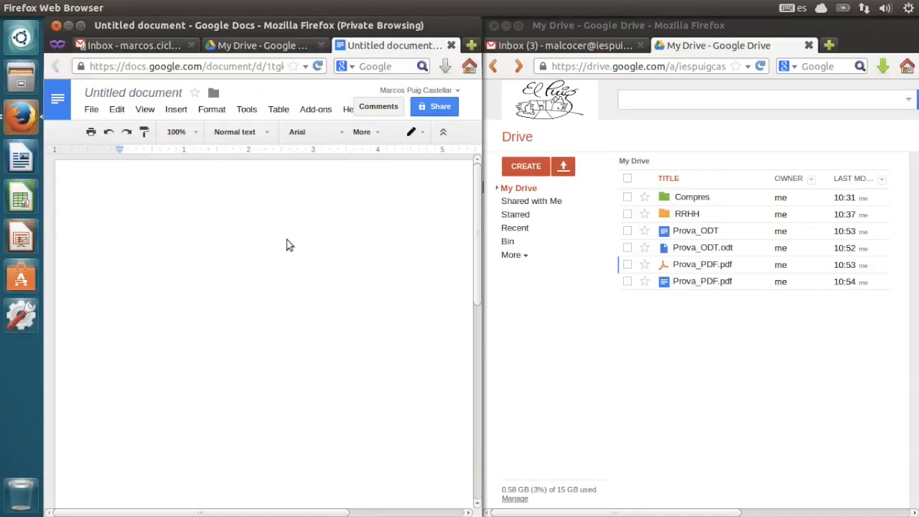
- Write "Això és una prova de compartir." in the new document and rename the document as Compartir
type("Això és una prova ")
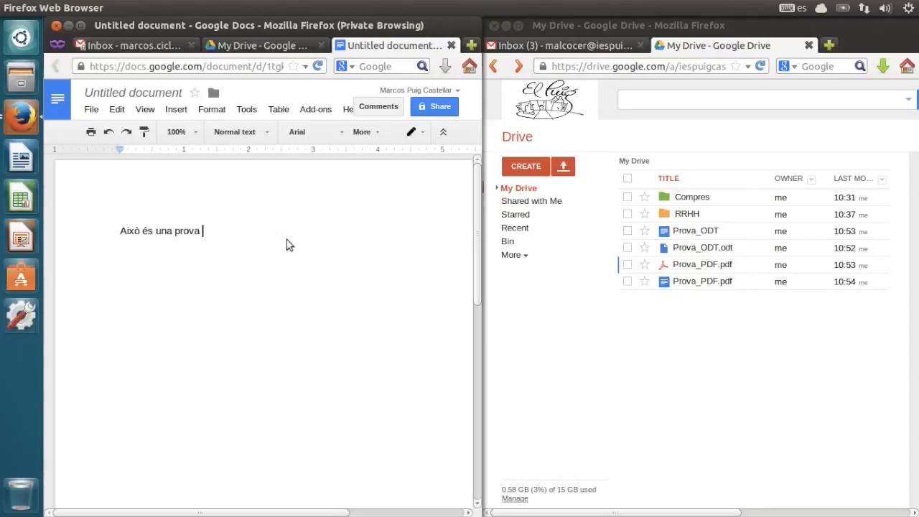
type("de compartir.")
left_click(91, 109)
left_click(100, 196)
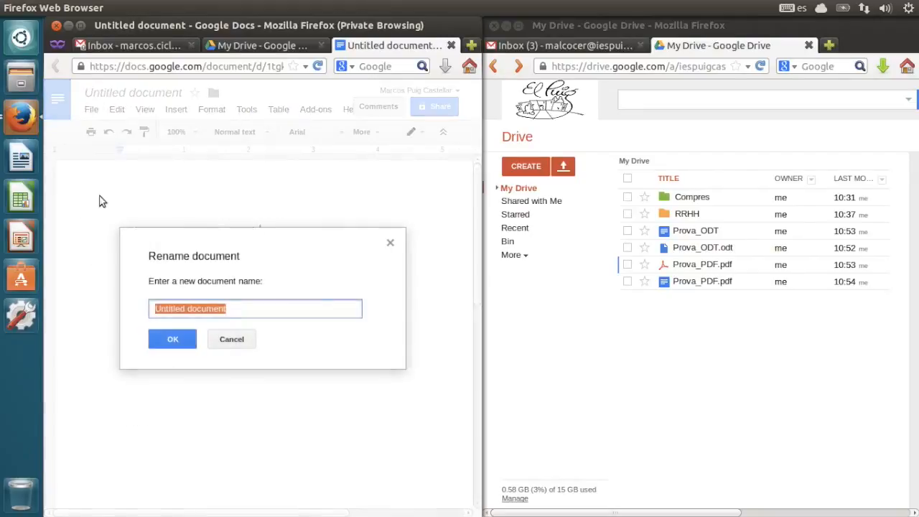
type("Compart")
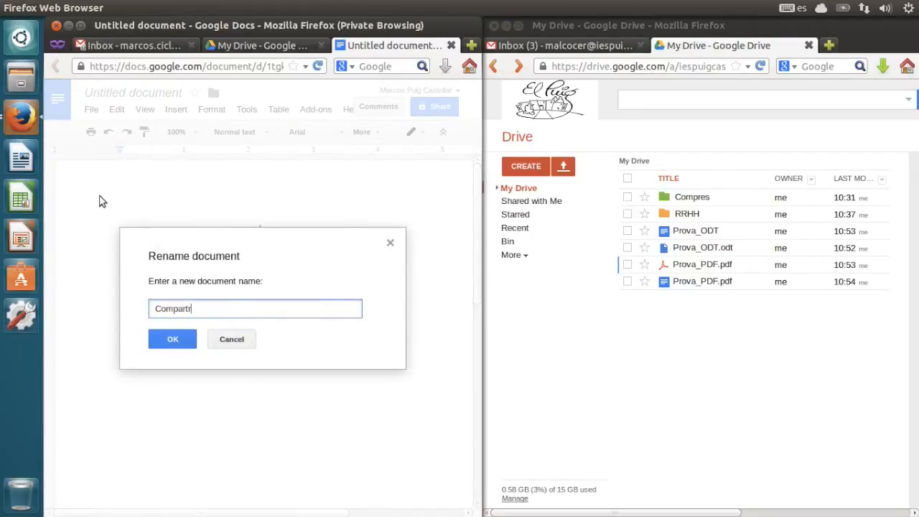
type("ir")
left_click(177, 339)
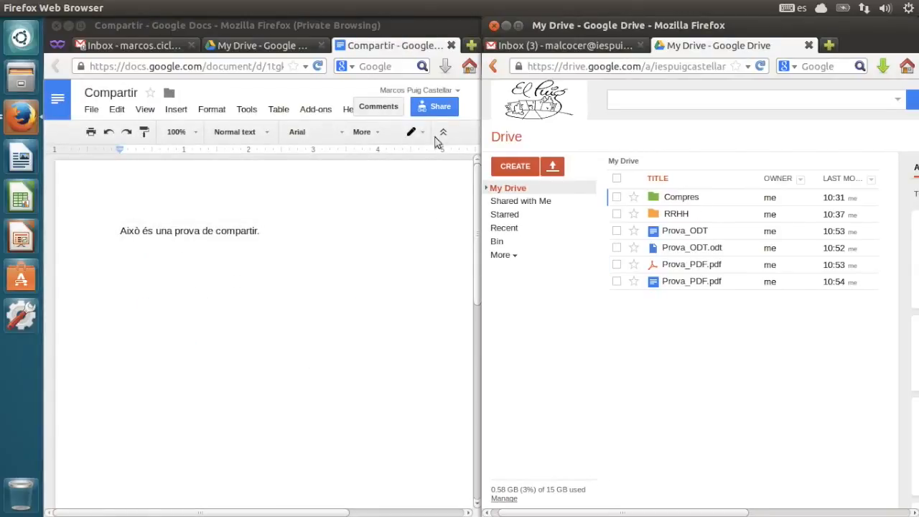
- Open the sharing options of the Compartir document and examine the access levels available for its link
left_click(443, 108)
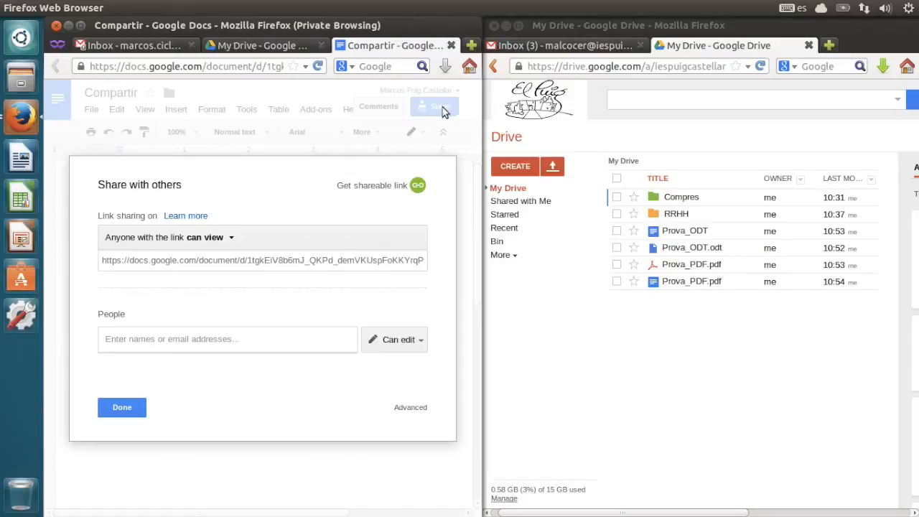
left_click(268, 265)
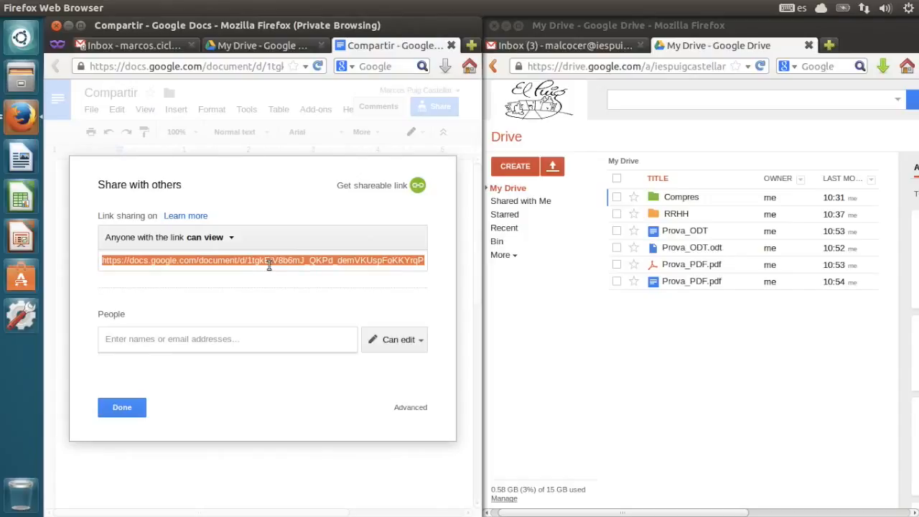
left_click(229, 238)
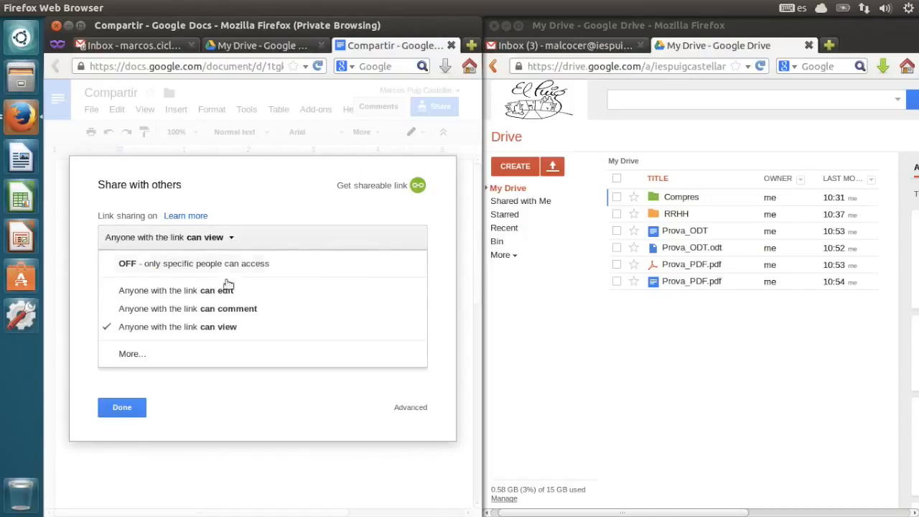
left_click(277, 198)
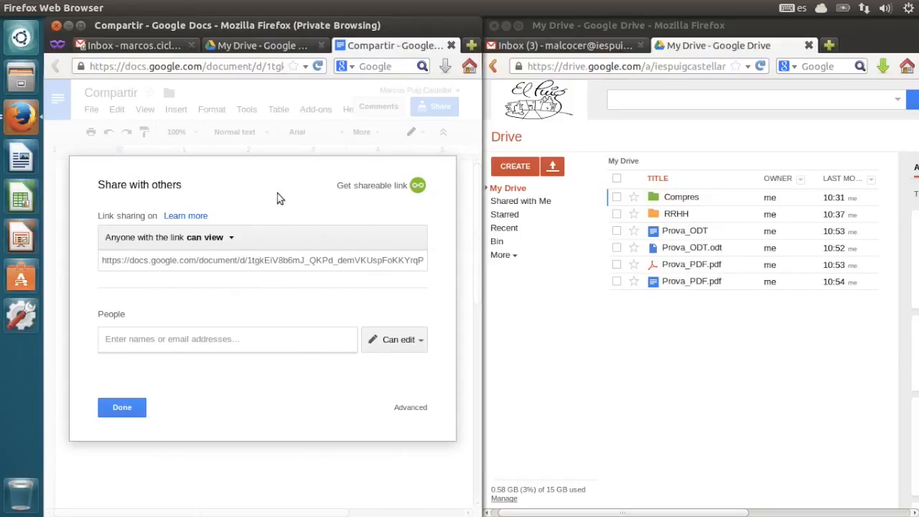
- Add the first account's e-mail as a collaborator on Compartir and review the permission levels, keeping Can edit
left_click(278, 349)
type("malcoc")
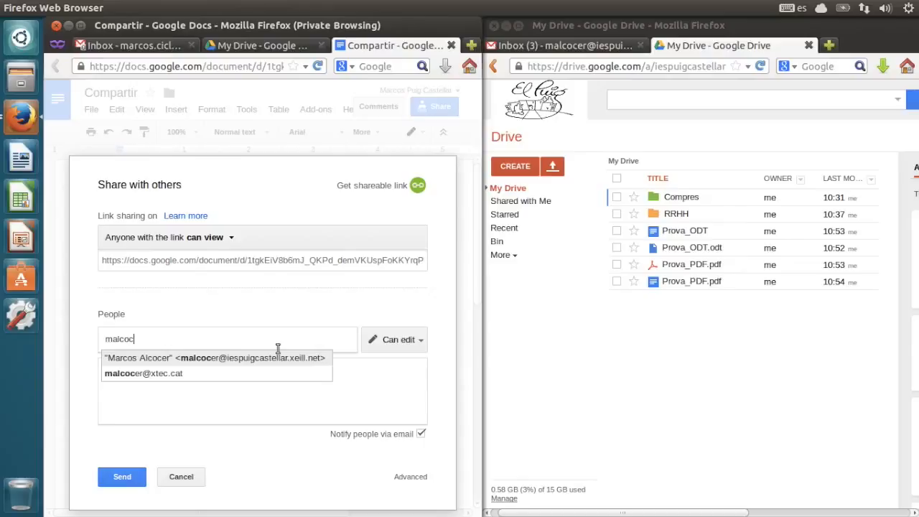
left_click(275, 359)
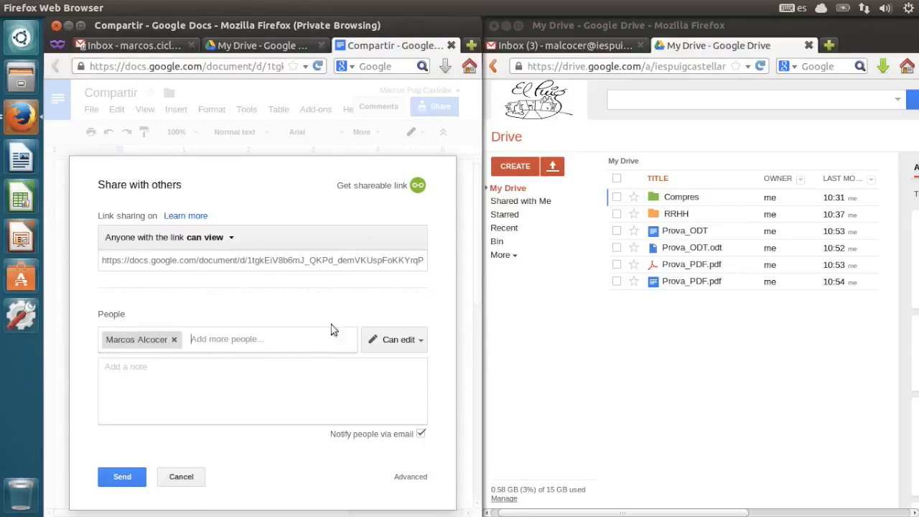
left_click(414, 341)
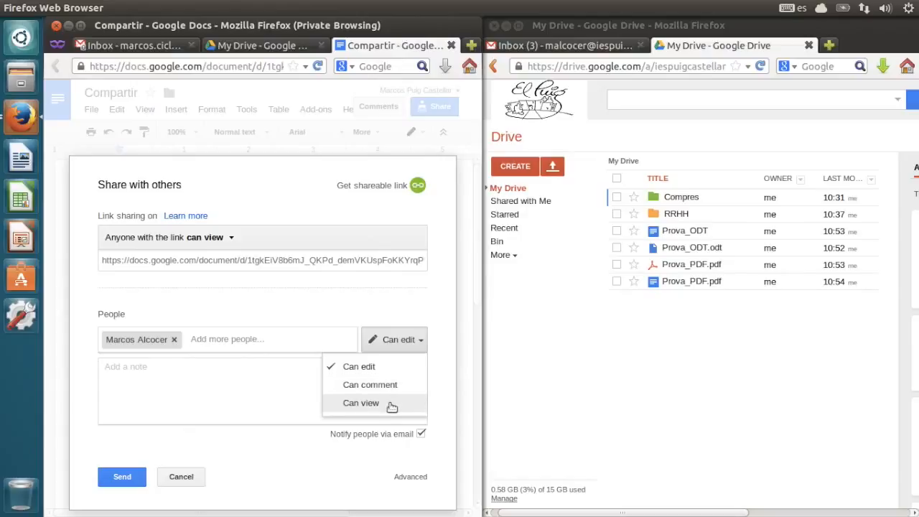
left_click(343, 463)
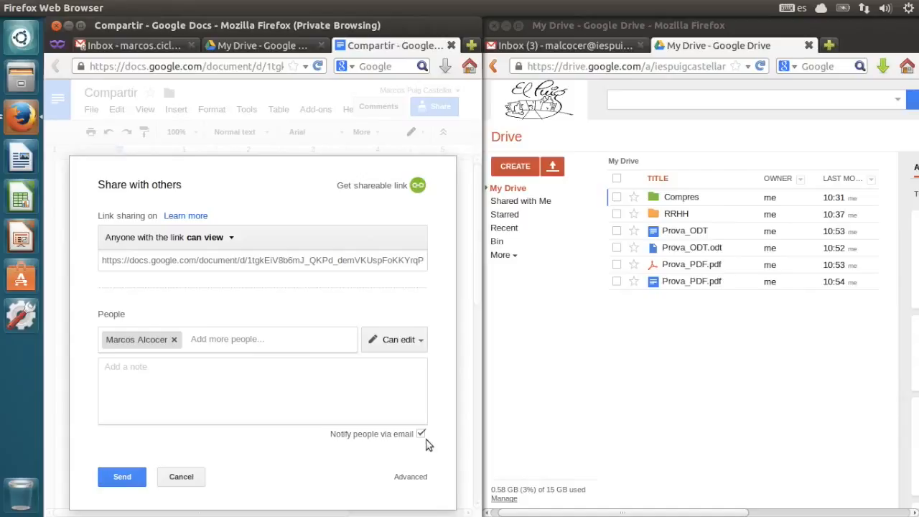
- In the advanced sharing settings, enable Send a copy to myself, send the invitation, and close the settings
left_click(406, 479)
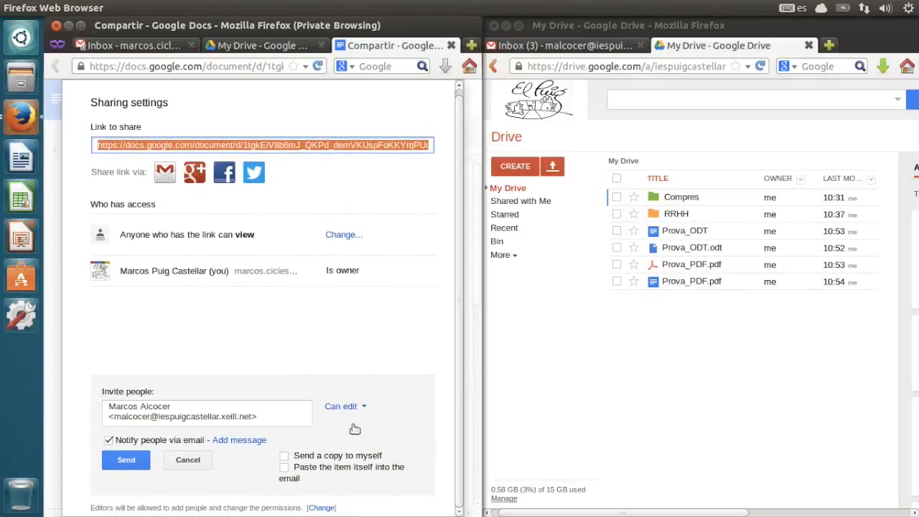
left_click(285, 457)
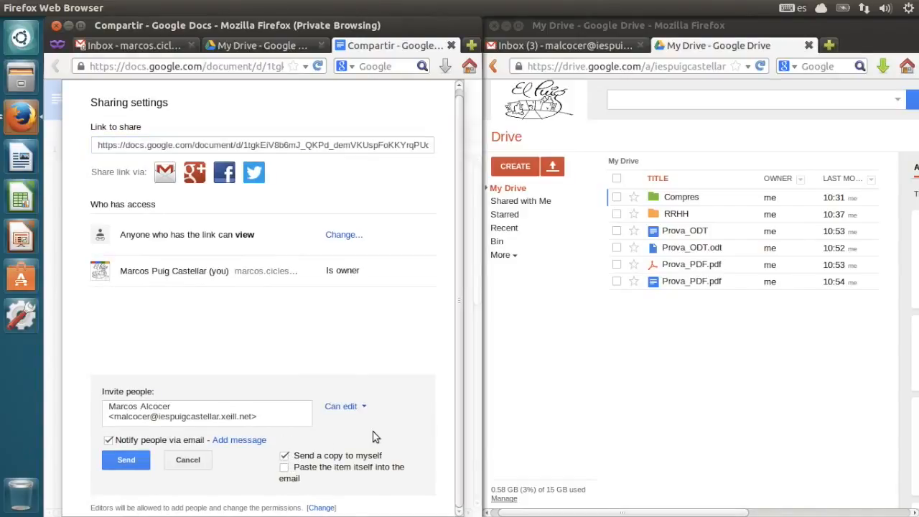
left_click(244, 441)
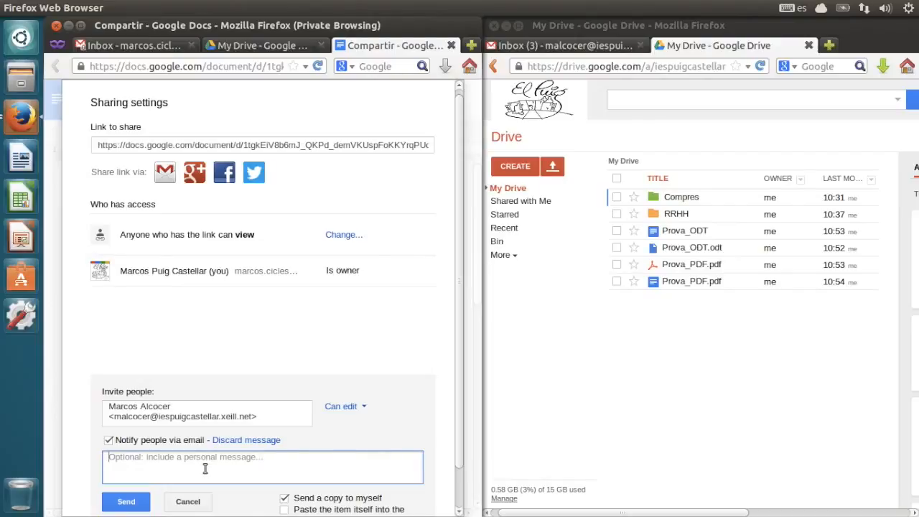
left_click(410, 328)
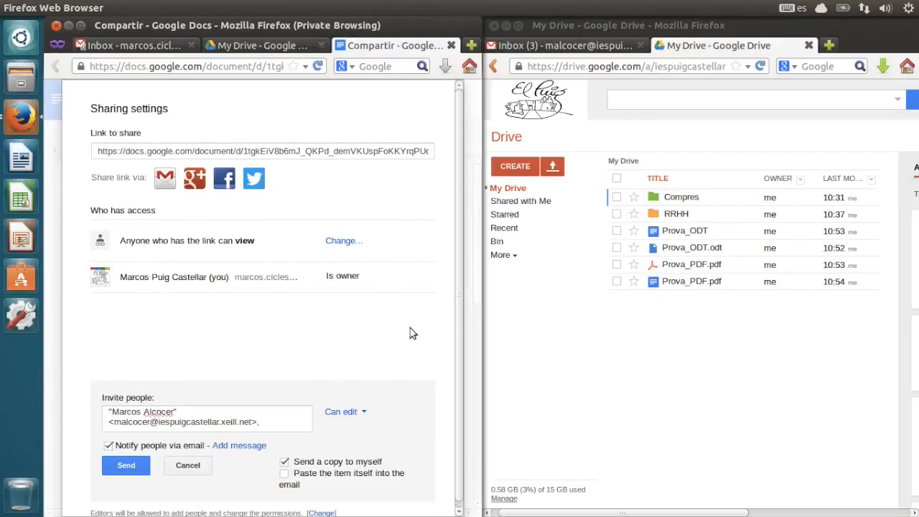
left_click(128, 467)
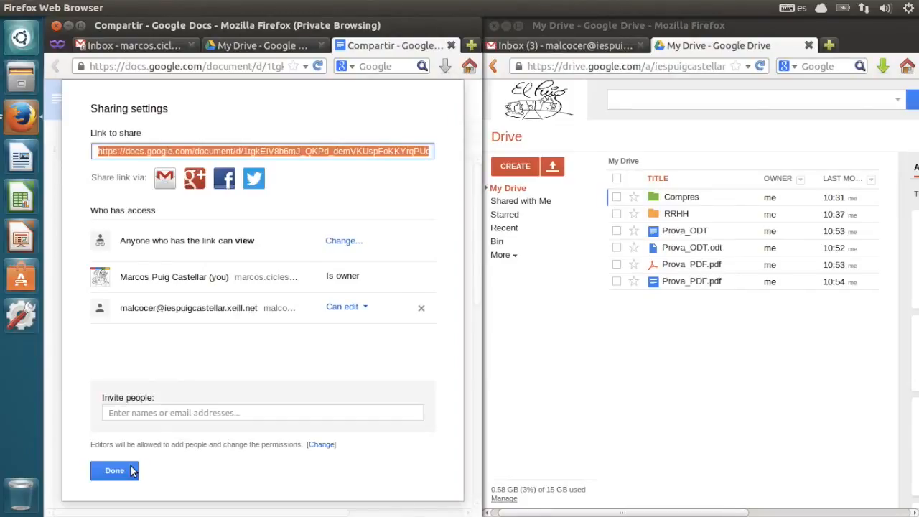
left_click(130, 470)
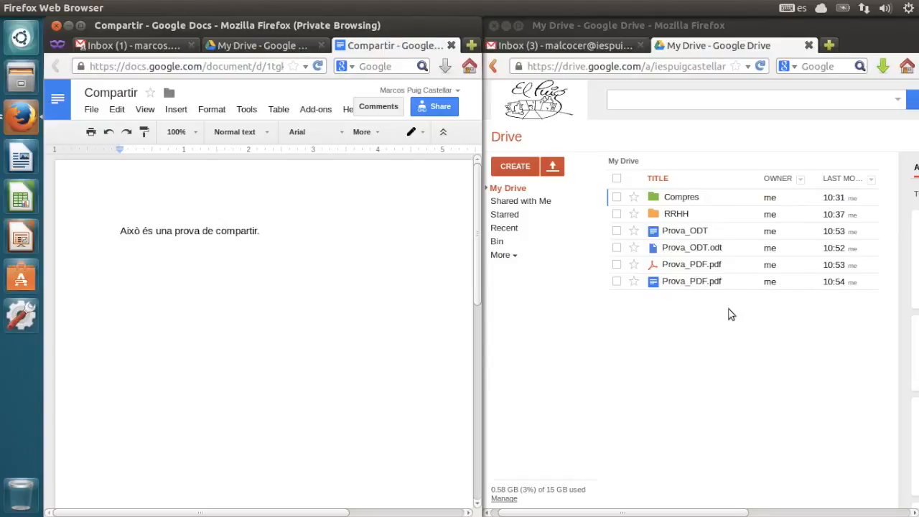
- Open the Compartir document from Shared with Me in the first account's Drive and dismiss the browser notice
left_click(543, 202)
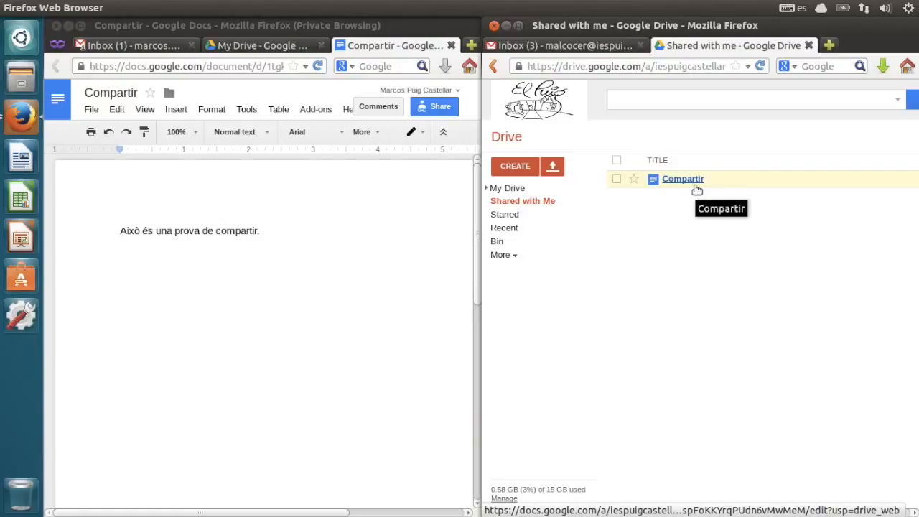
left_click(695, 186)
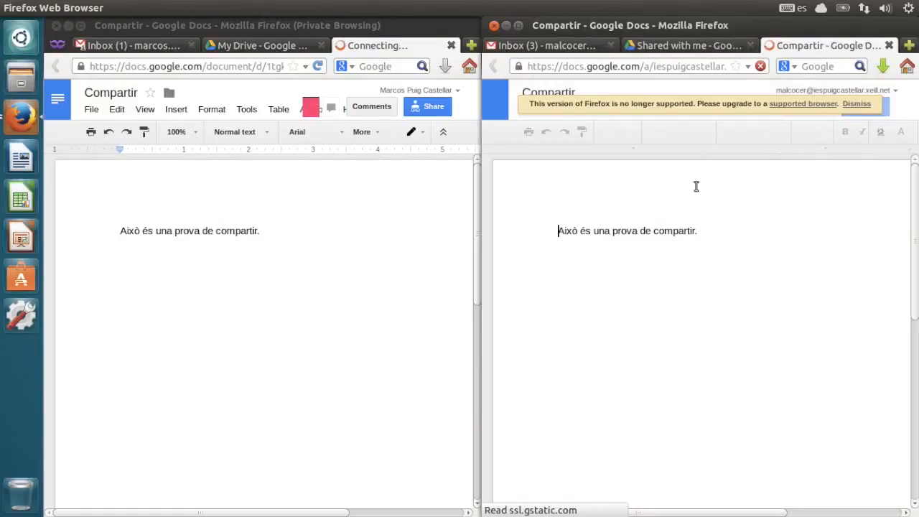
left_click(856, 104)
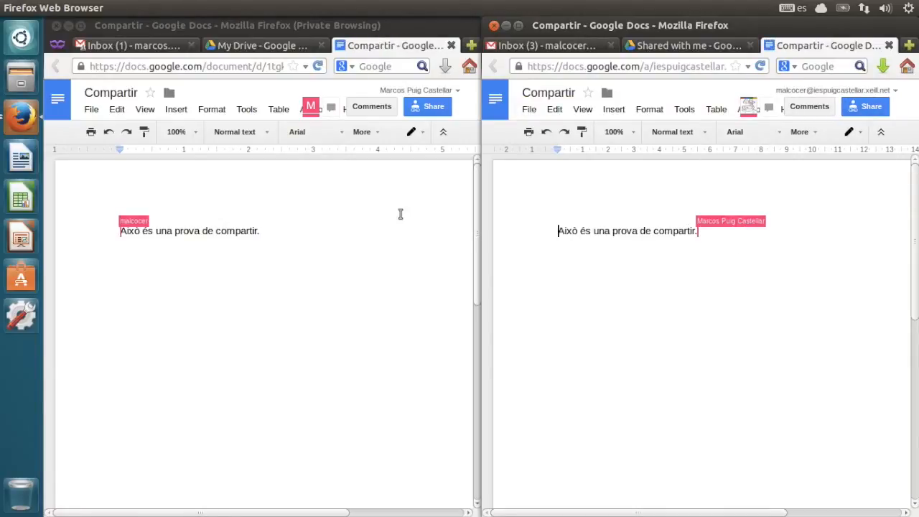
- Append "fdsfsdfd" to the sentence from the first account and insert "fdsfdsfdsf" after "una" from the second account
left_click(775, 235)
type("fdsfsdfd")
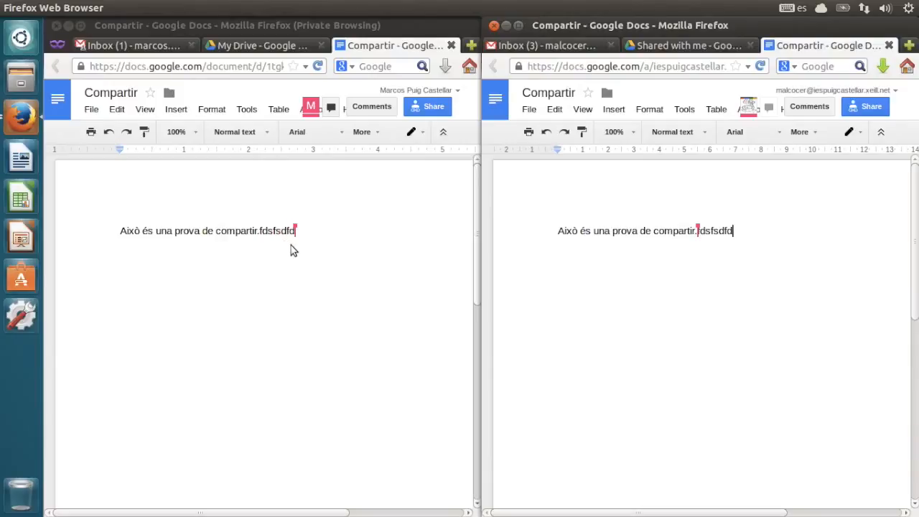
left_click(171, 229)
type("fdsfdsfdsf")
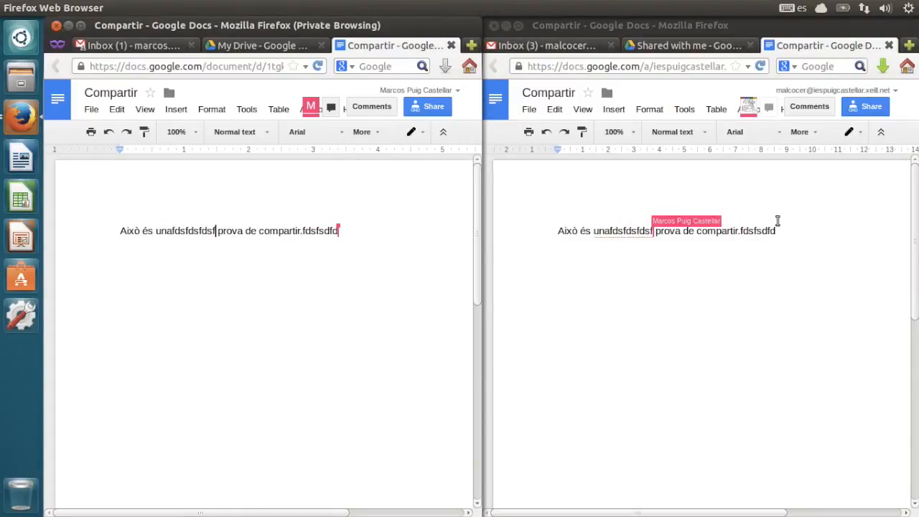
- Add the shared Compartir document to My Drive in the first account
left_click(683, 45)
left_click(617, 179)
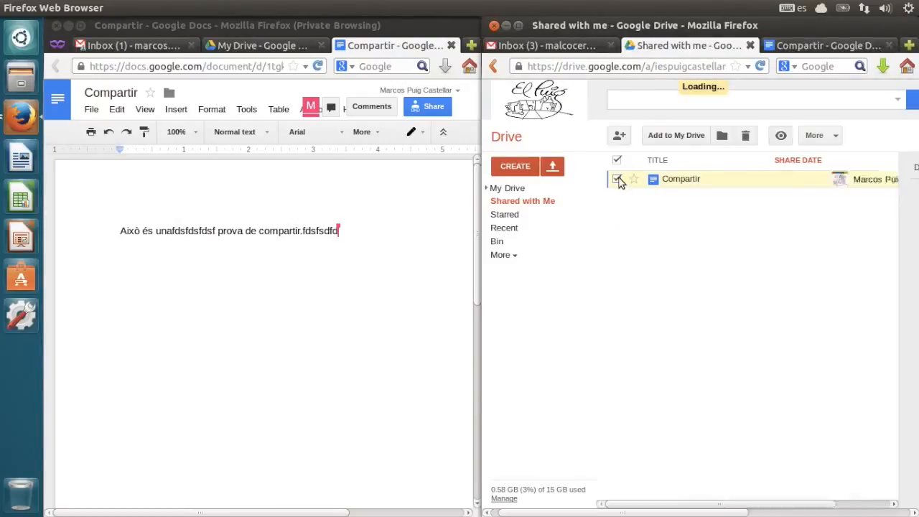
left_click(686, 141)
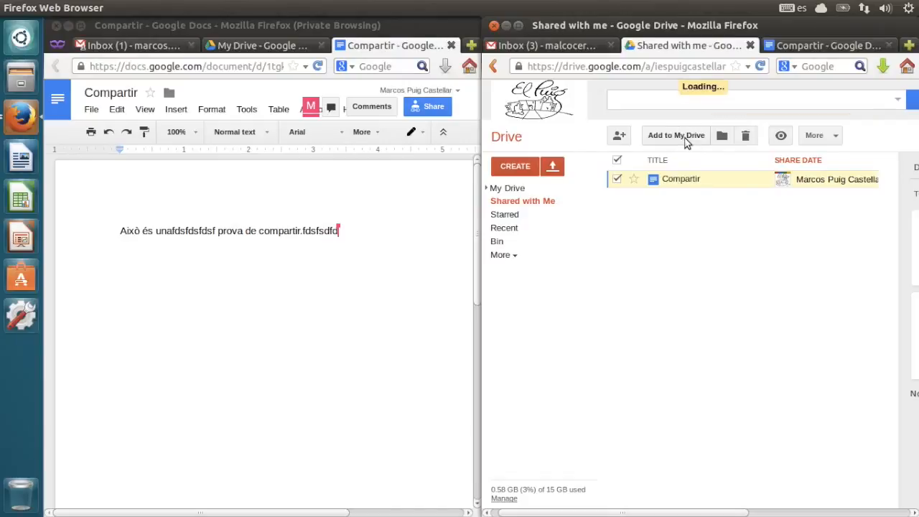
- Move Compartir from My Drive into the Compres folder and open that folder
left_click(514, 189)
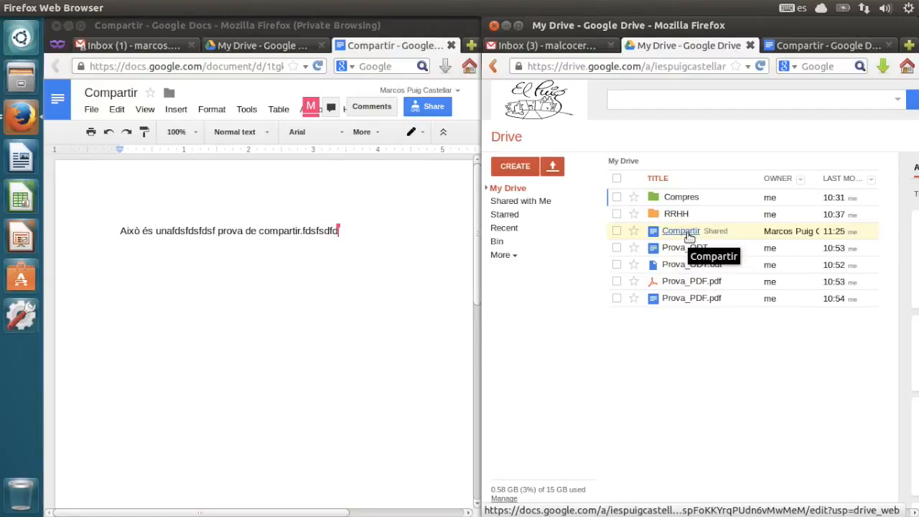
left_click_drag(688, 237, 680, 198)
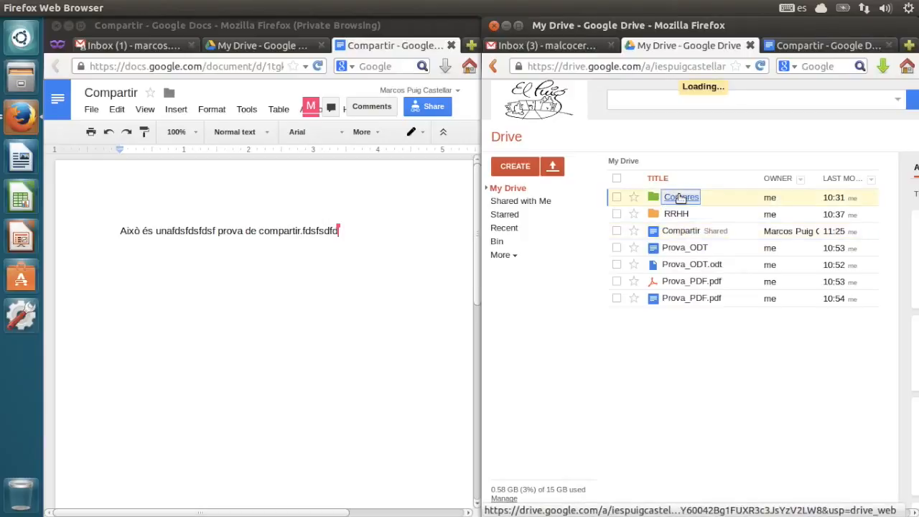
left_click(679, 197)
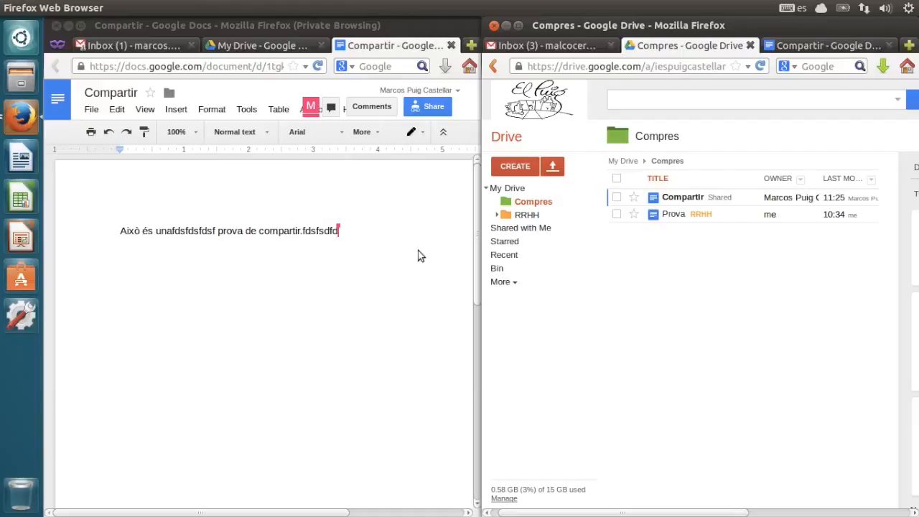
- Share the RRHH folder in My Drive with the second account's e-mail, with Can edit permission and e-mail notification
left_click(505, 188)
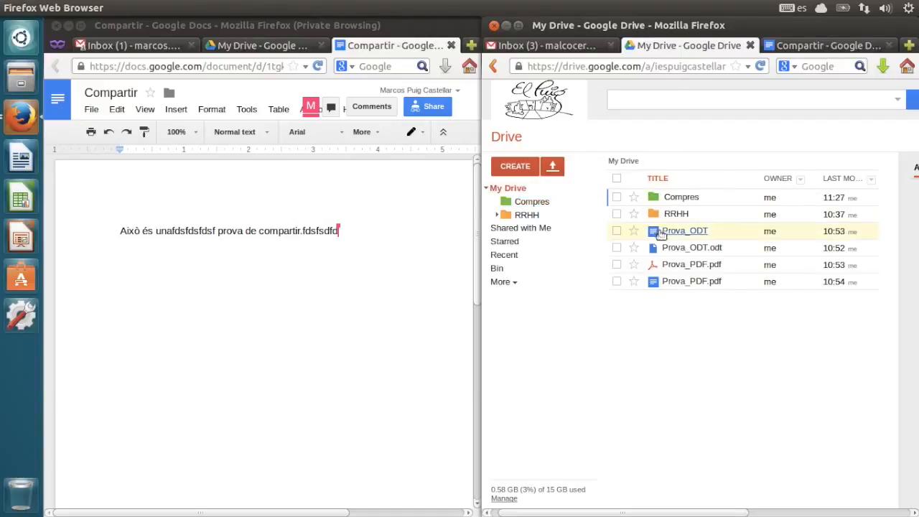
left_click(616, 214)
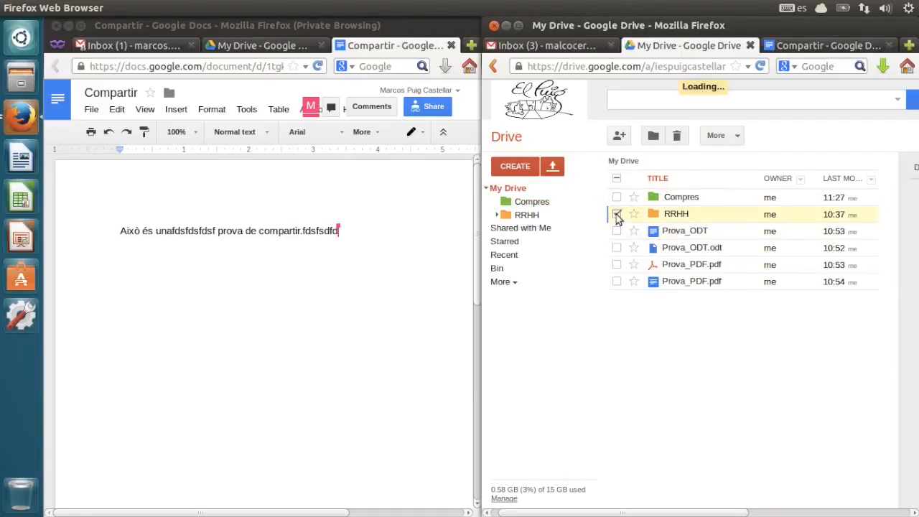
left_click(619, 138)
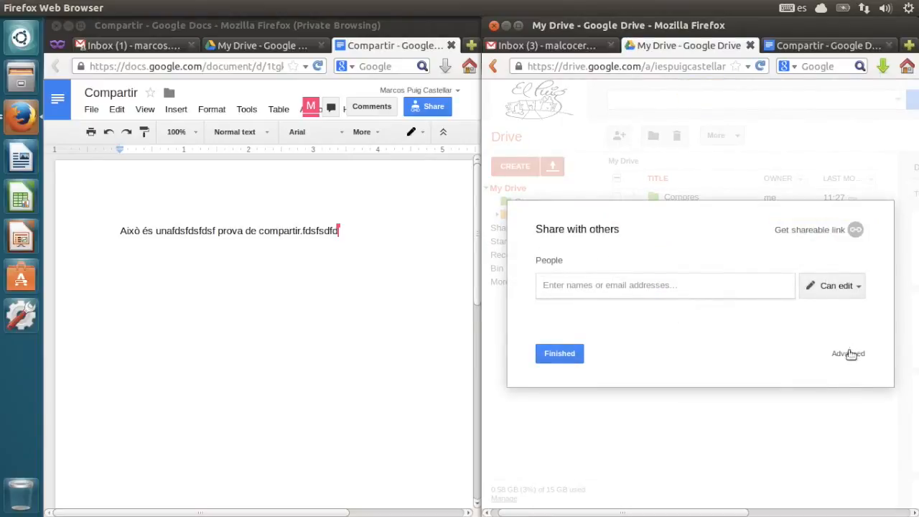
left_click(850, 354)
left_click(607, 407)
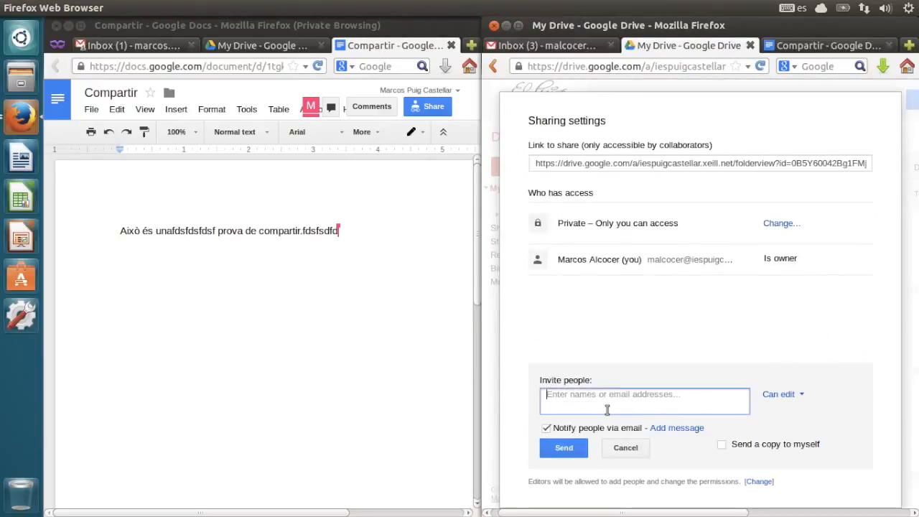
type("ma")
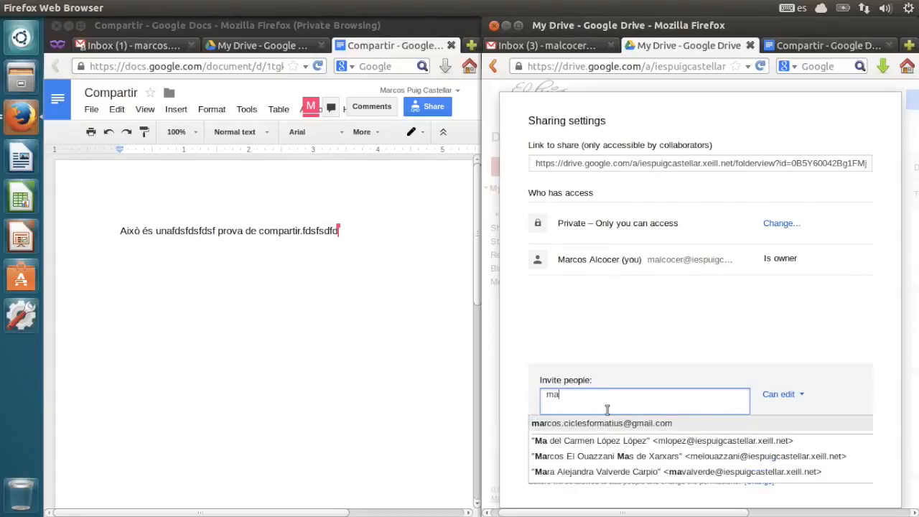
type("rcos")
left_click(632, 425)
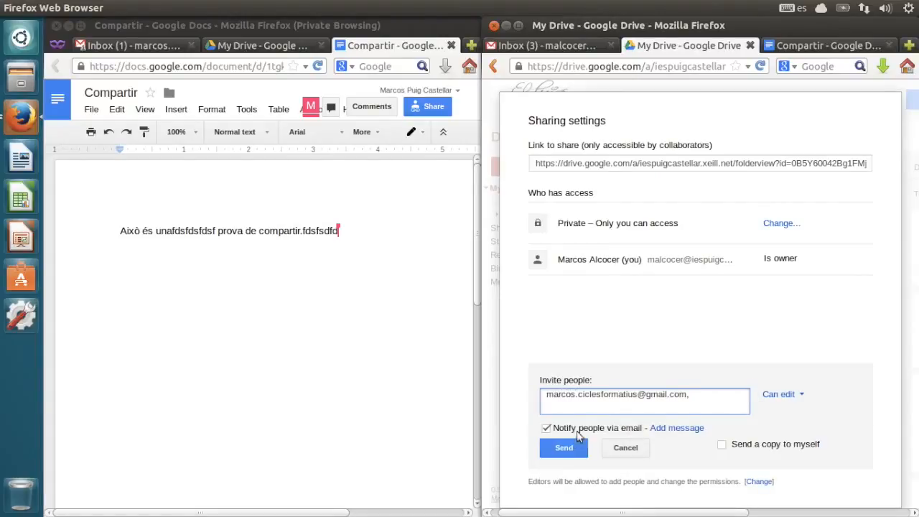
left_click(564, 448)
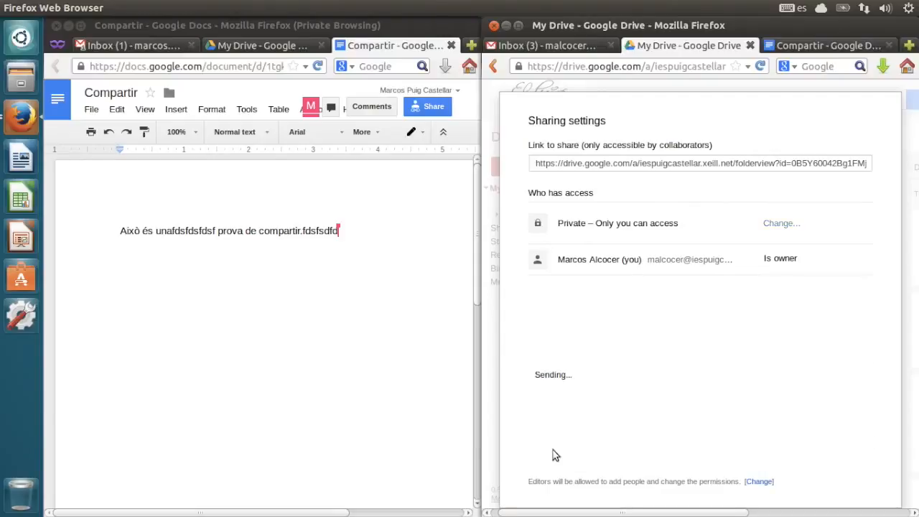
- Select the RRHH folder's sharing link and close its sharing settings
left_click(553, 178)
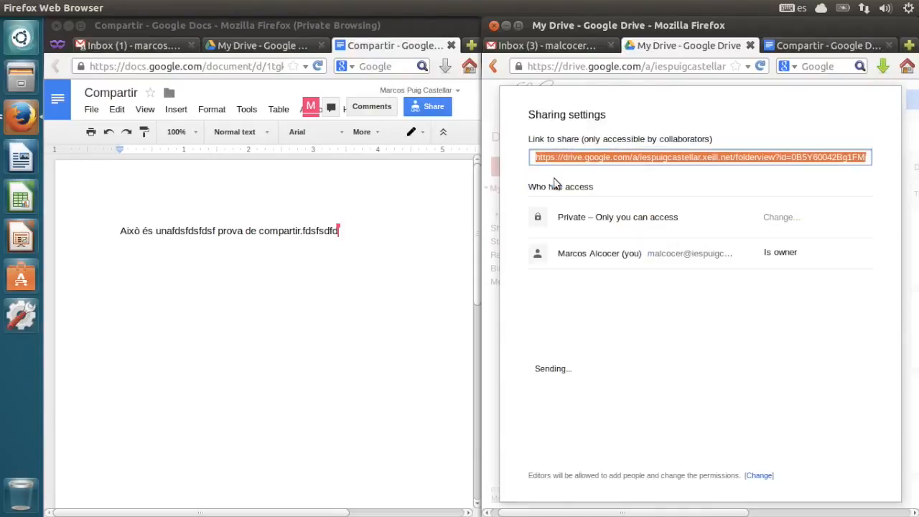
left_click(567, 446)
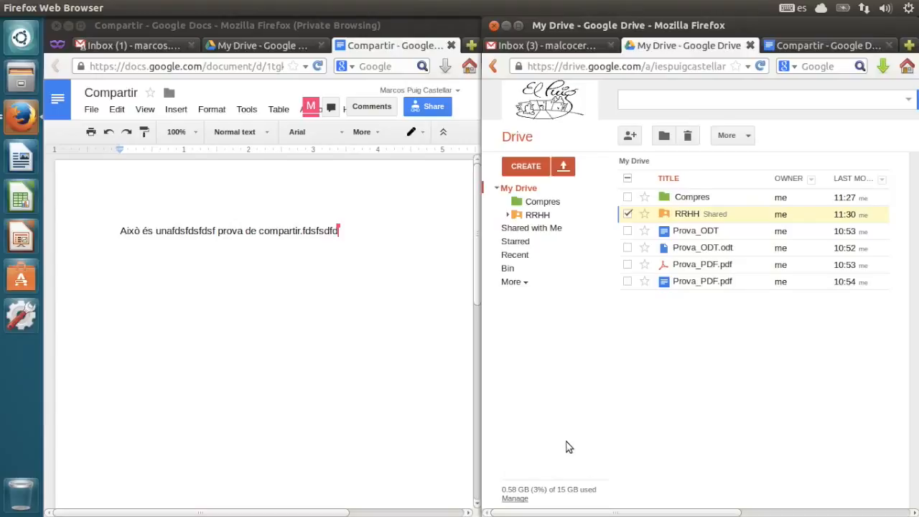
- Open the shared RRHH folder from Shared with Me in the second account and from My Drive in the first account
left_click(271, 47)
left_click(271, 48)
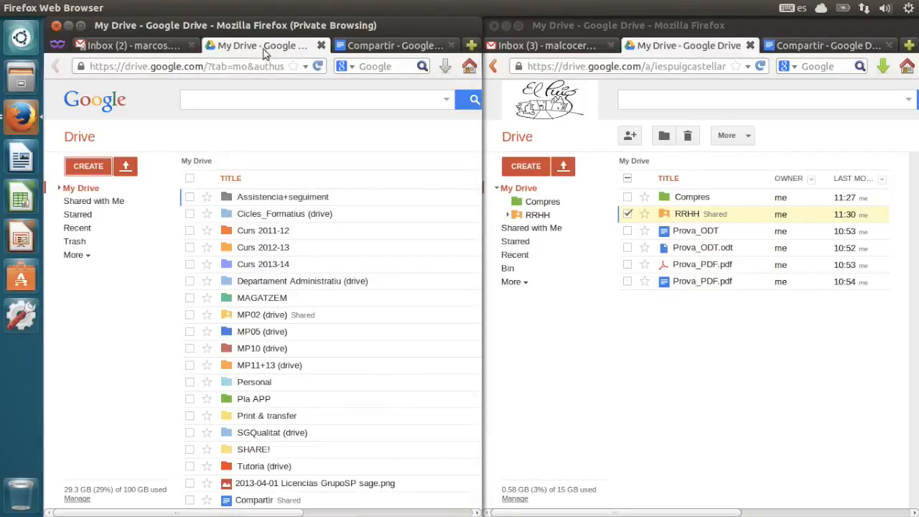
left_click(96, 201)
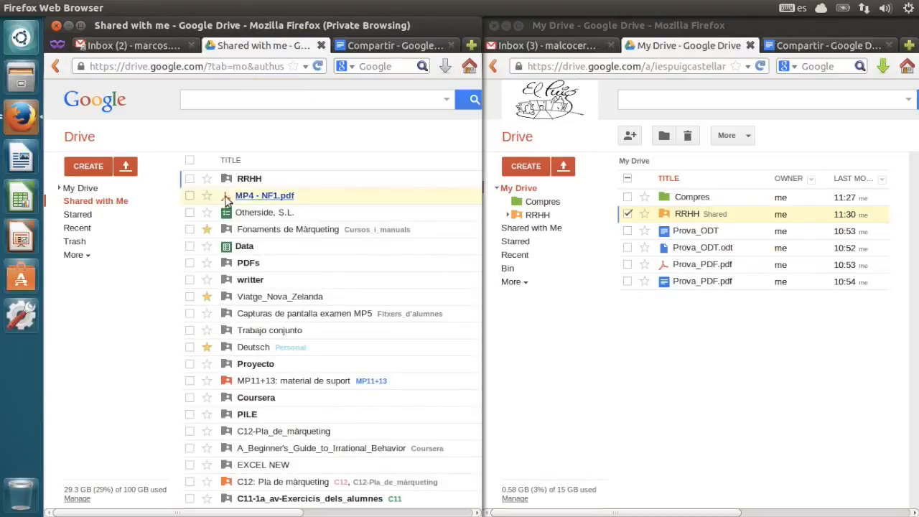
left_click(221, 177)
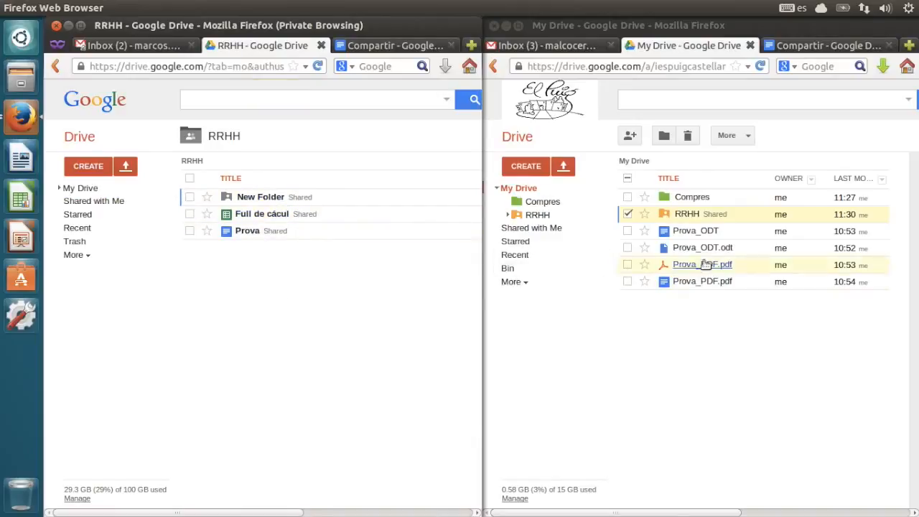
left_click(686, 214)
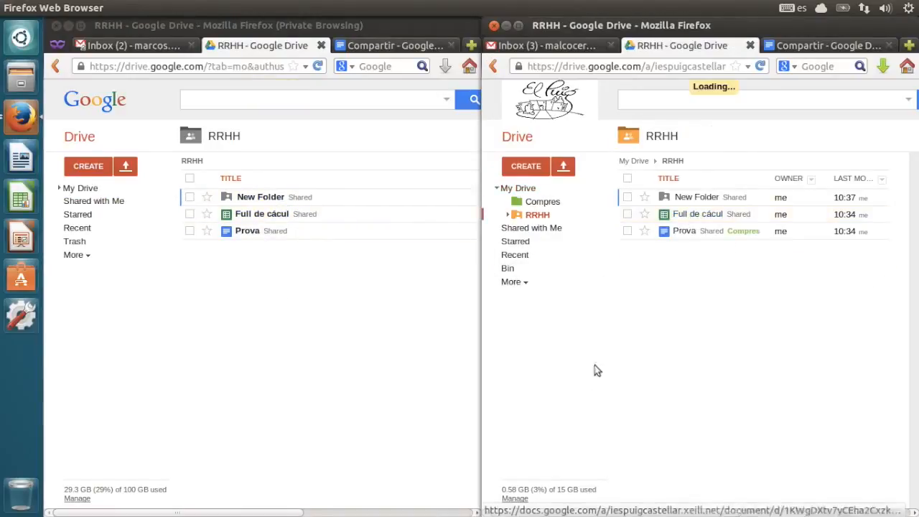